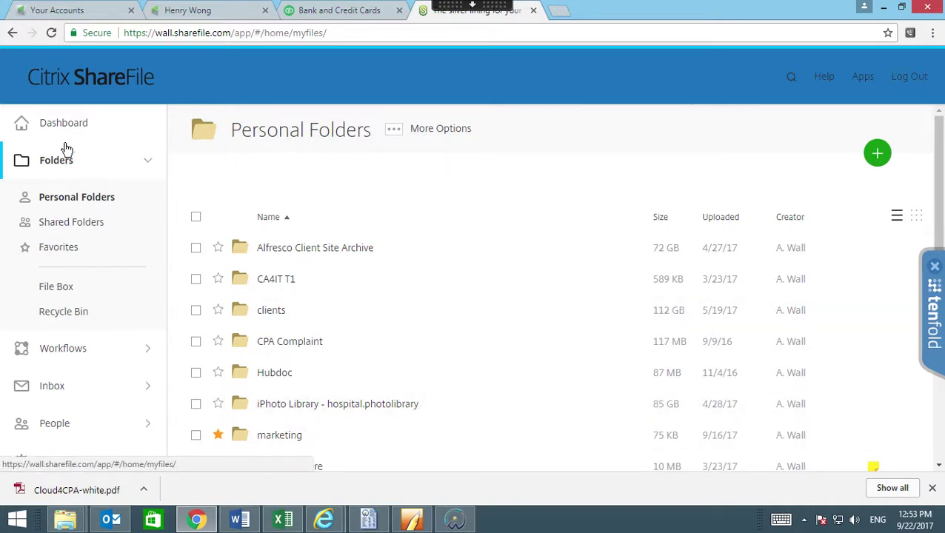
Switch ShareFile to the Dashboard, then minimize and restore the Chrome window.
click(77, 124)
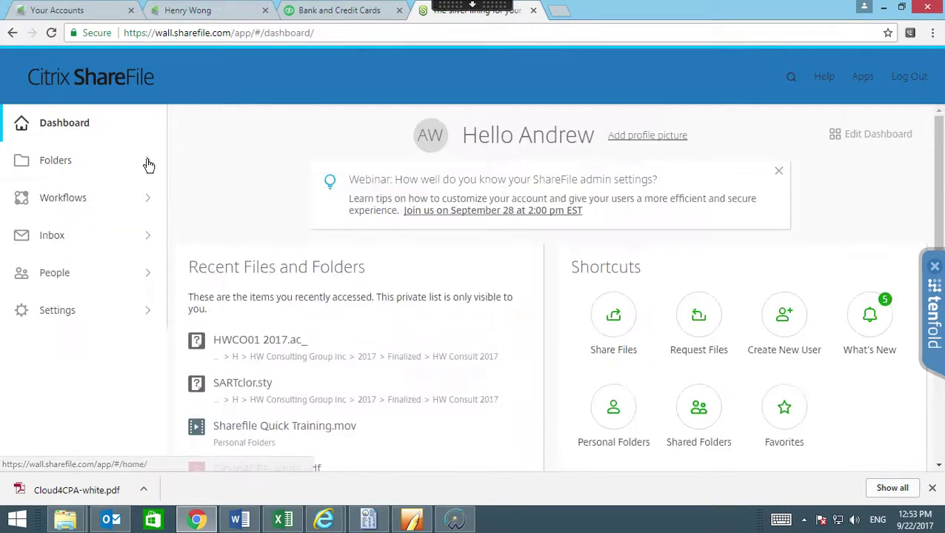
click(198, 518)
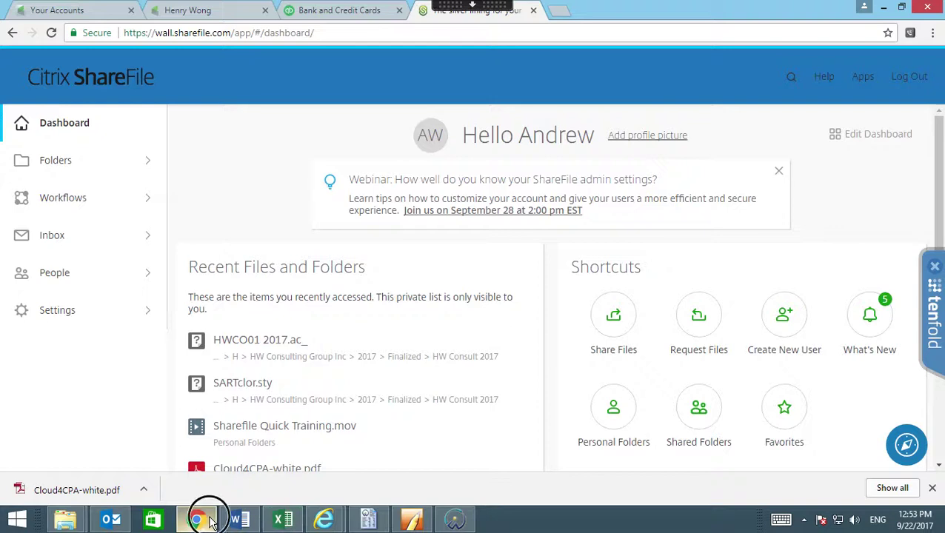
click(211, 521)
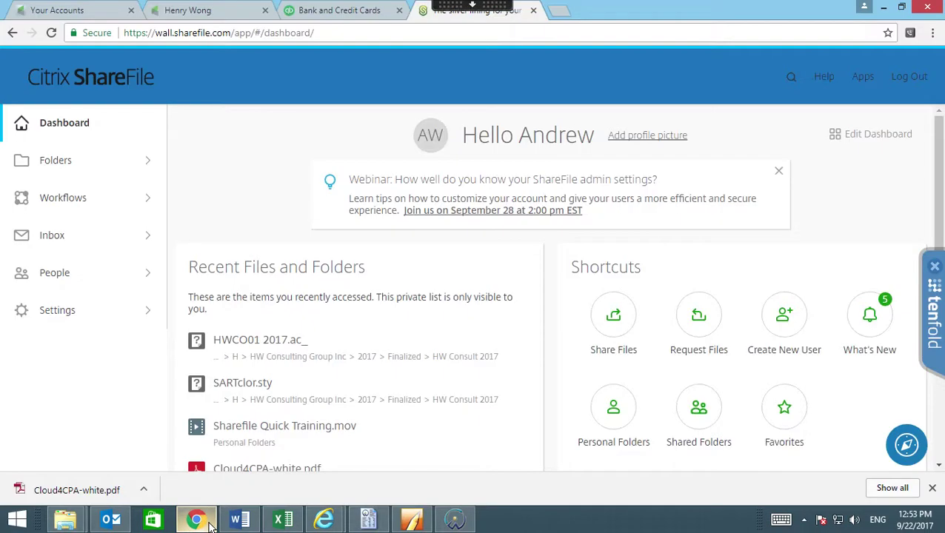
Switch to the Internet Explorer ShareFile page and close its image preview.
mouse_move(320, 516)
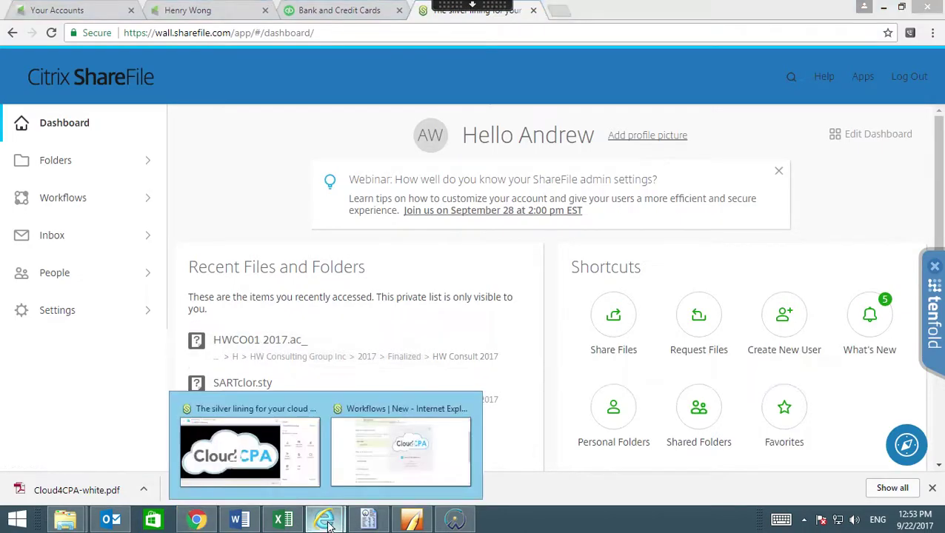
click(258, 439)
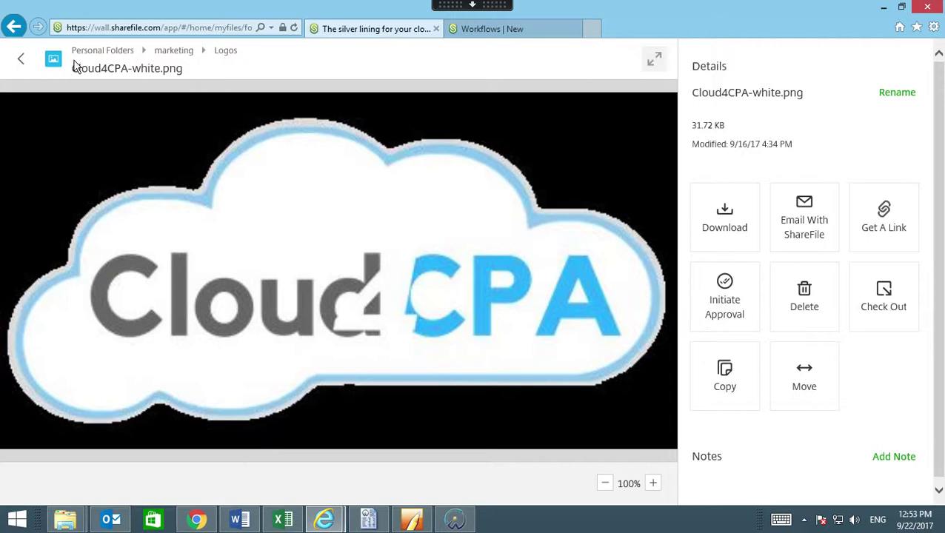
click(21, 63)
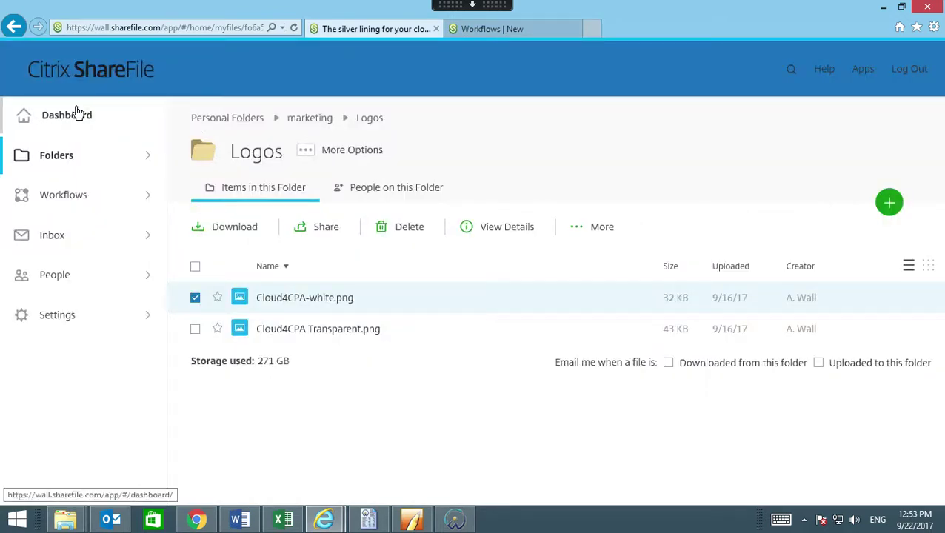
Return to the Dashboard and open Cloud4CPA-white.pdf from Recent Files and Folders.
click(87, 120)
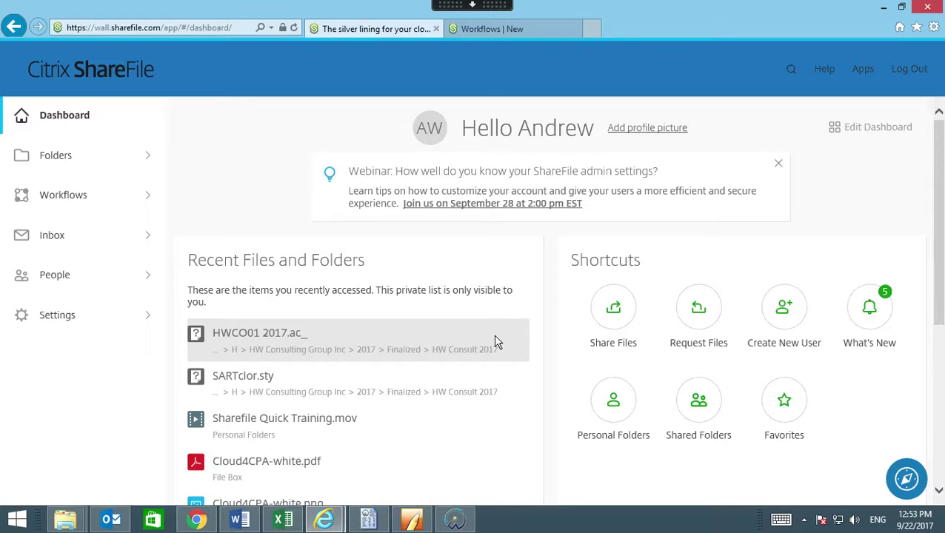
click(300, 346)
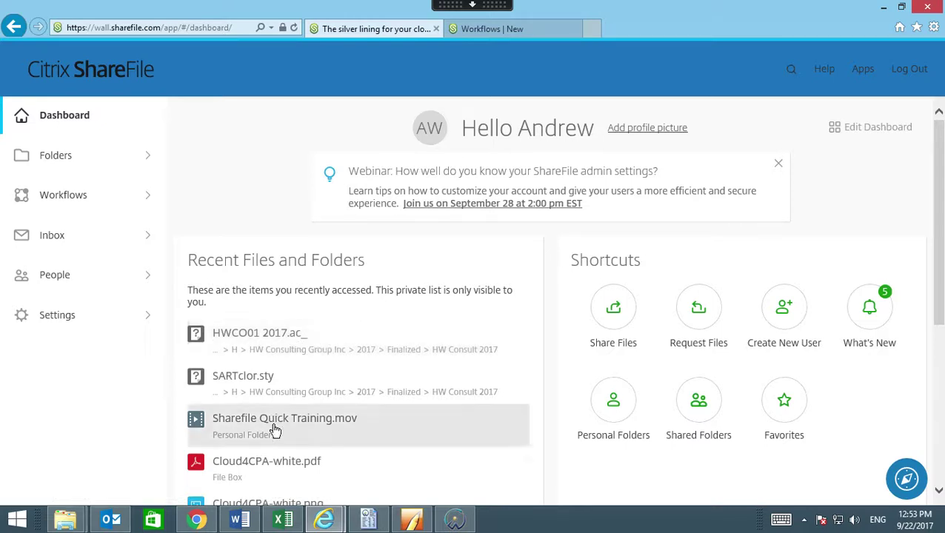
click(274, 463)
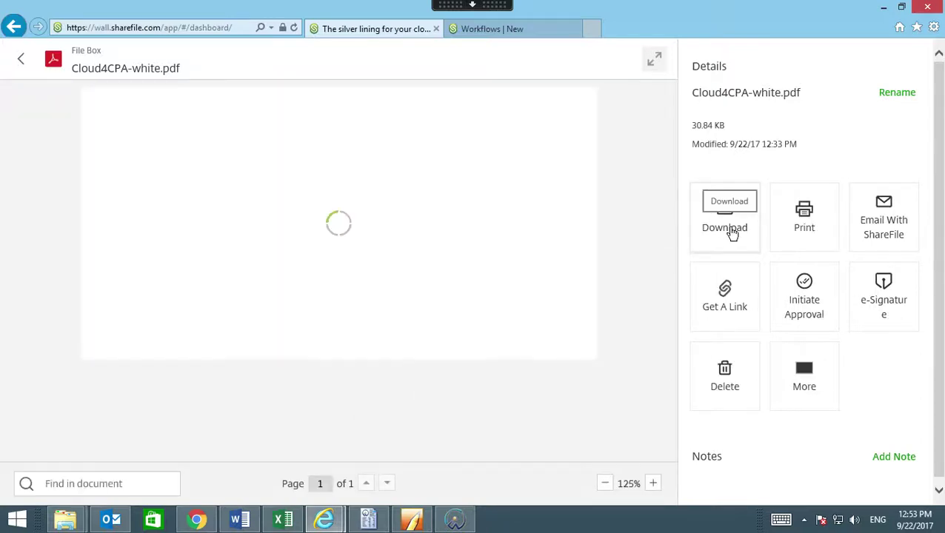
Start downloading Cloud4CPA-white.pdf, trying Save as once before cancelling it.
click(732, 231)
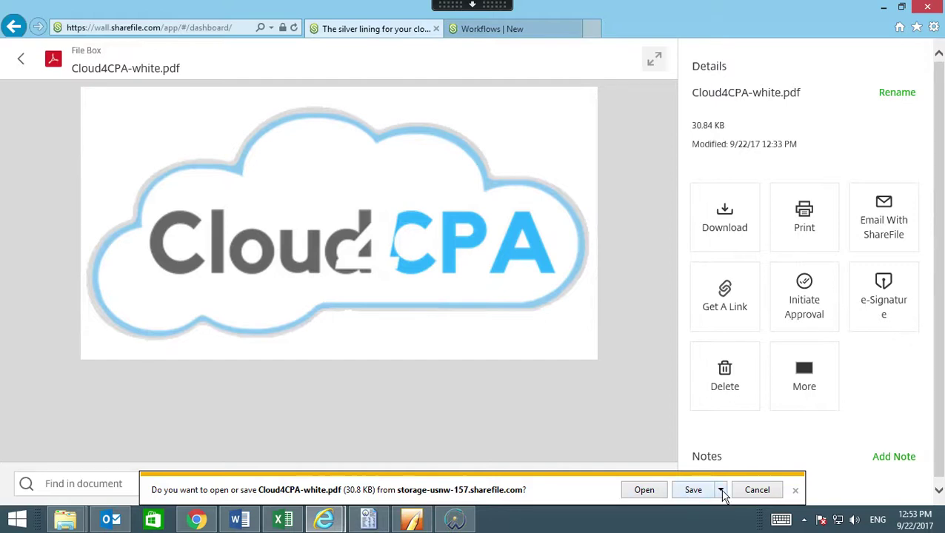
click(720, 491)
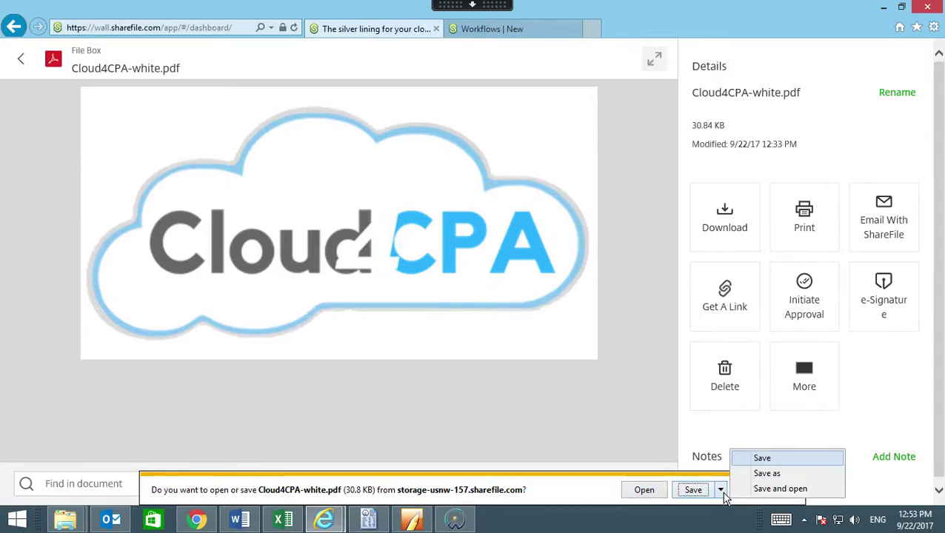
click(767, 478)
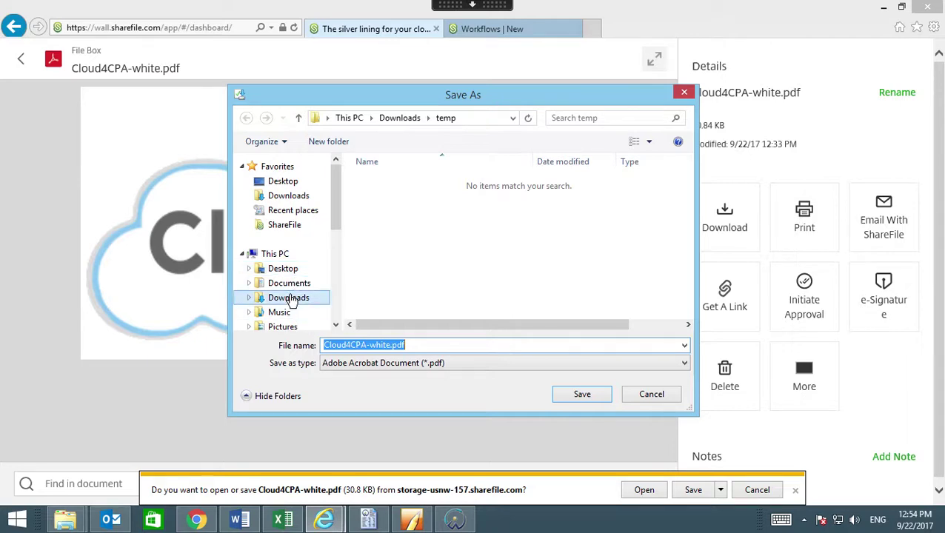
drag(334, 230, 341, 258)
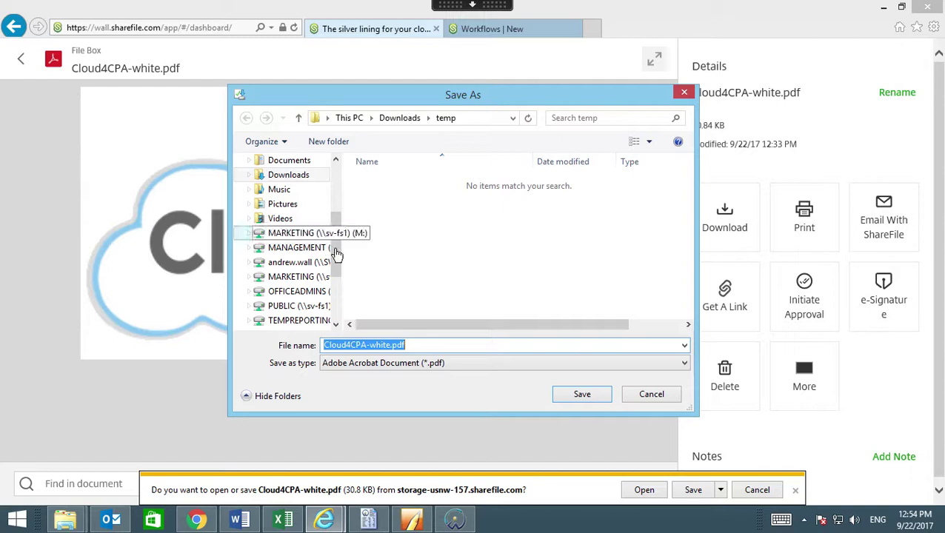
click(672, 401)
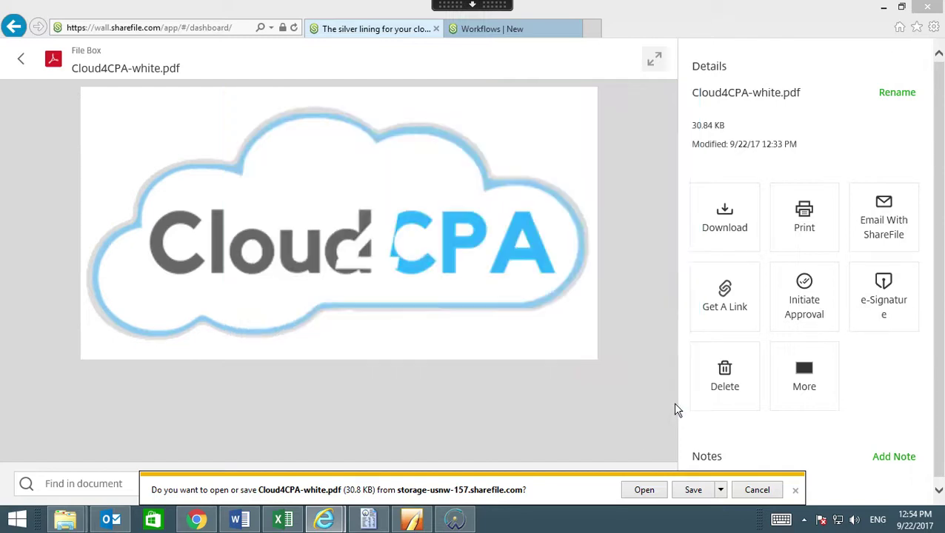
Save the PDF into the Downloads\temp folder and open the saved copy.
click(721, 490)
click(755, 474)
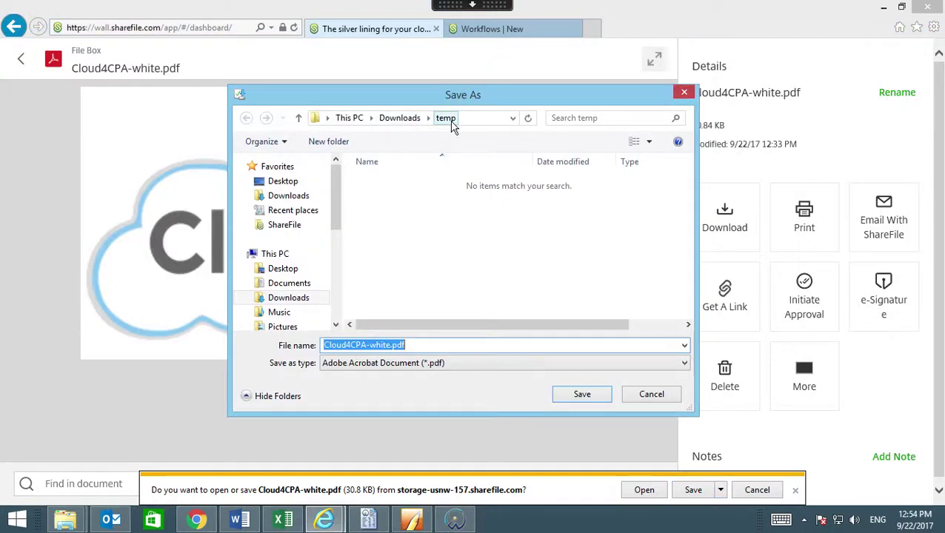
click(447, 118)
click(582, 394)
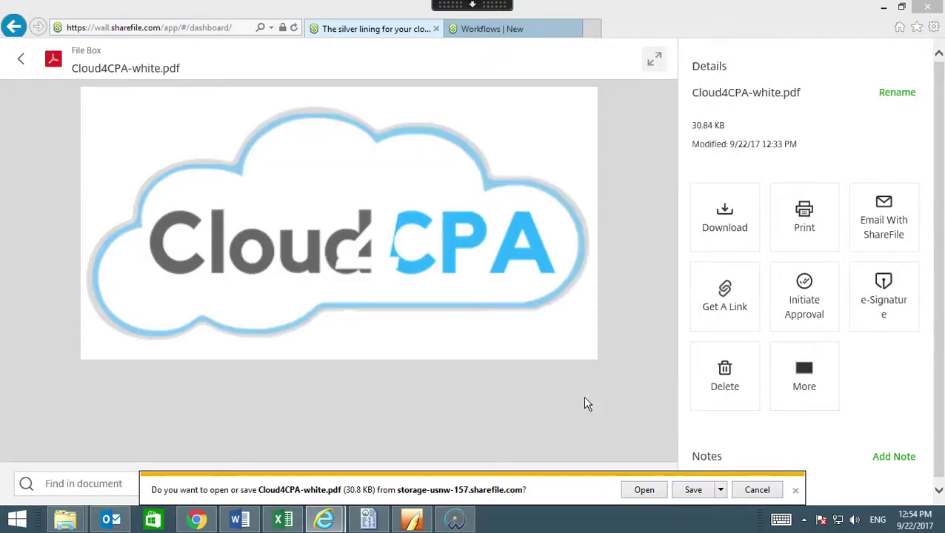
click(588, 490)
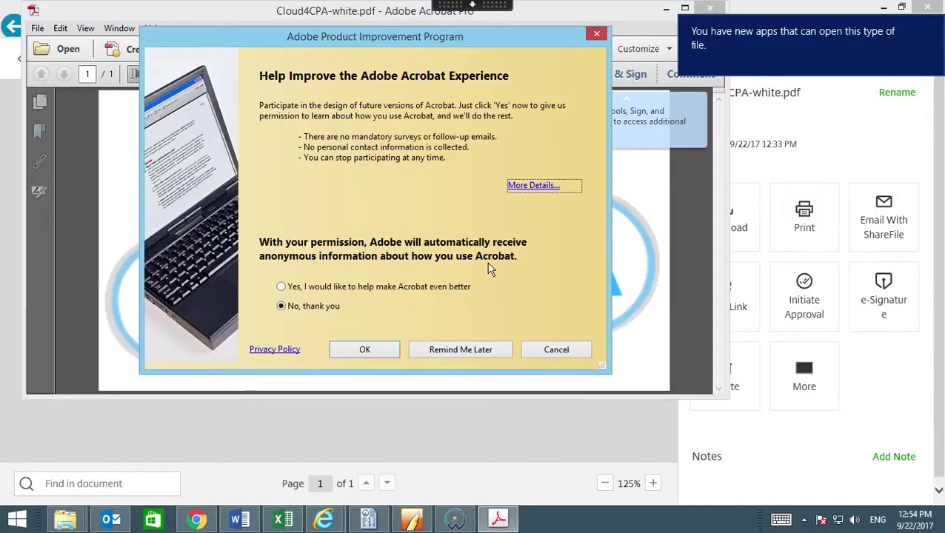
Dismiss the Product Improvement prompt, answer Yes to re-enable PDFMaker, and close Adobe Acrobat.
click(596, 35)
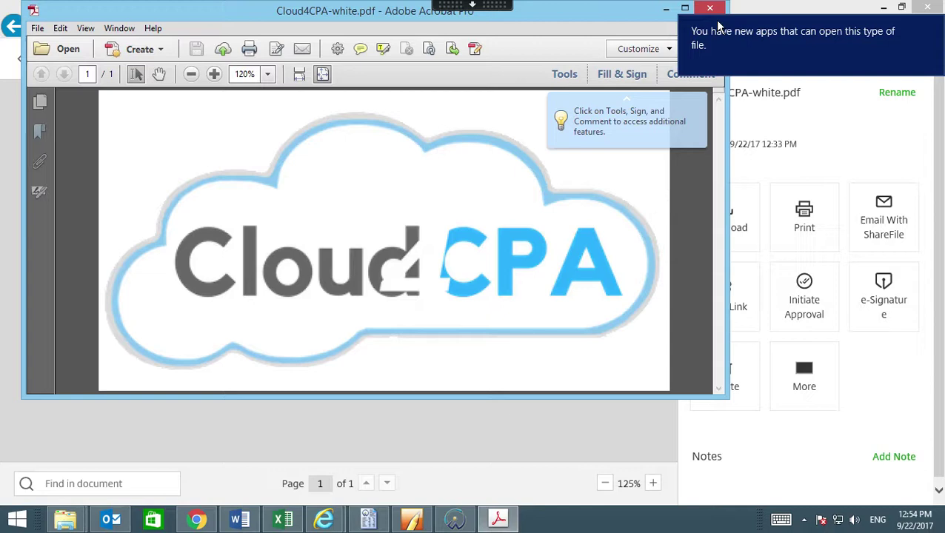
mouse_move(717, 7)
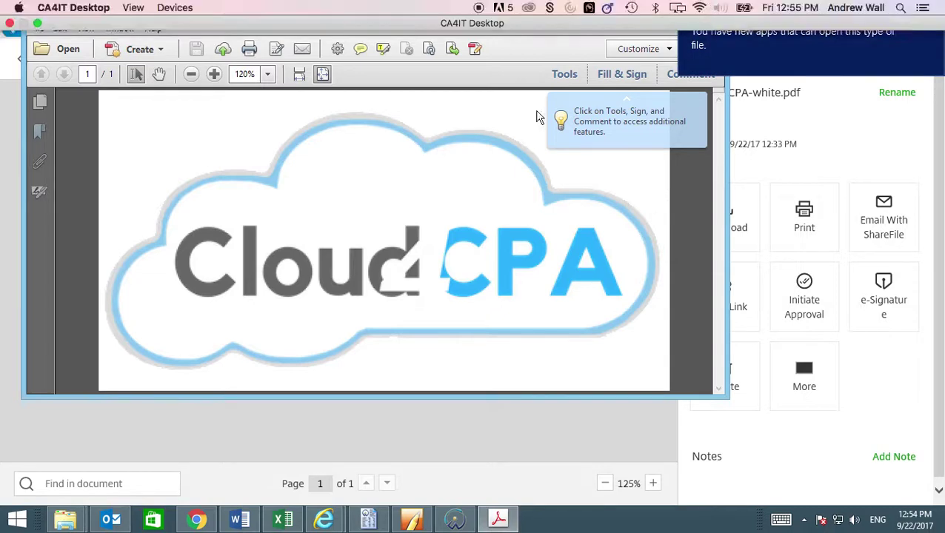
click(712, 9)
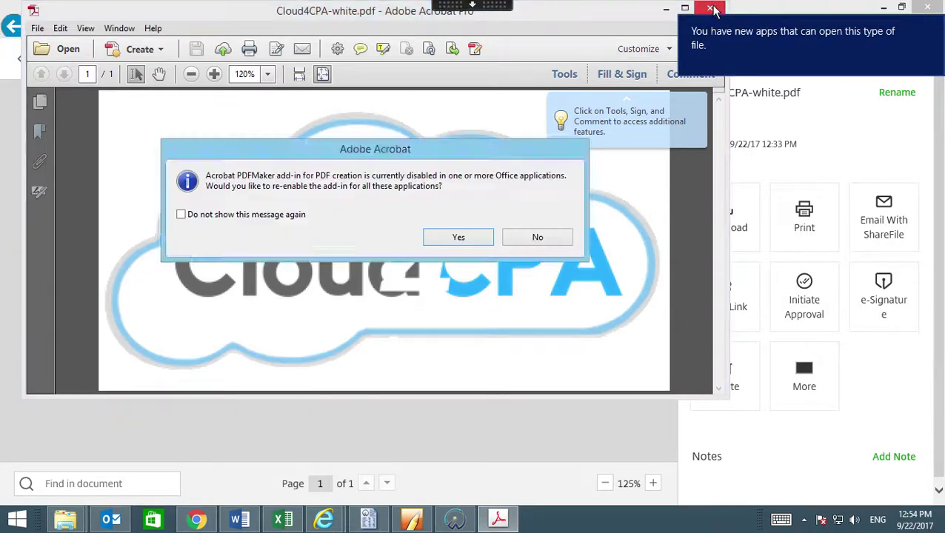
click(480, 236)
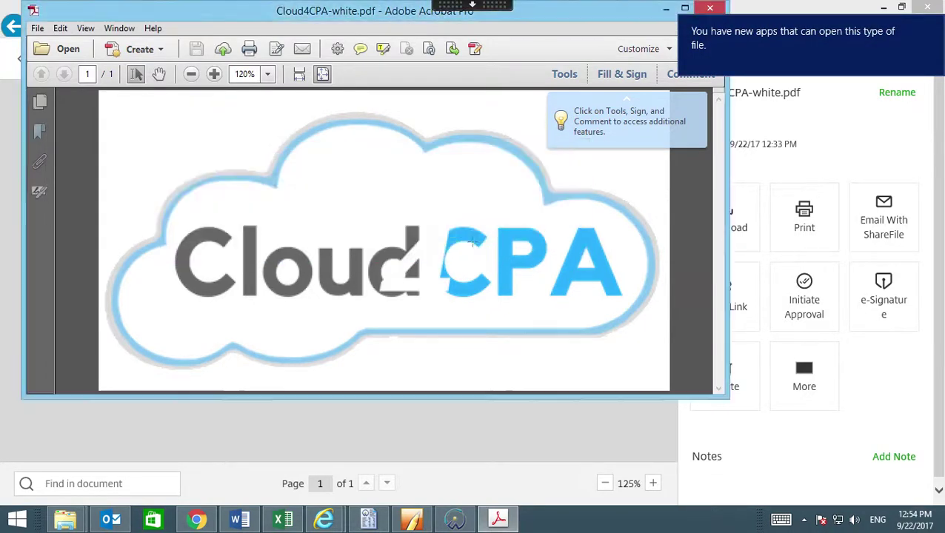
click(932, 26)
click(710, 8)
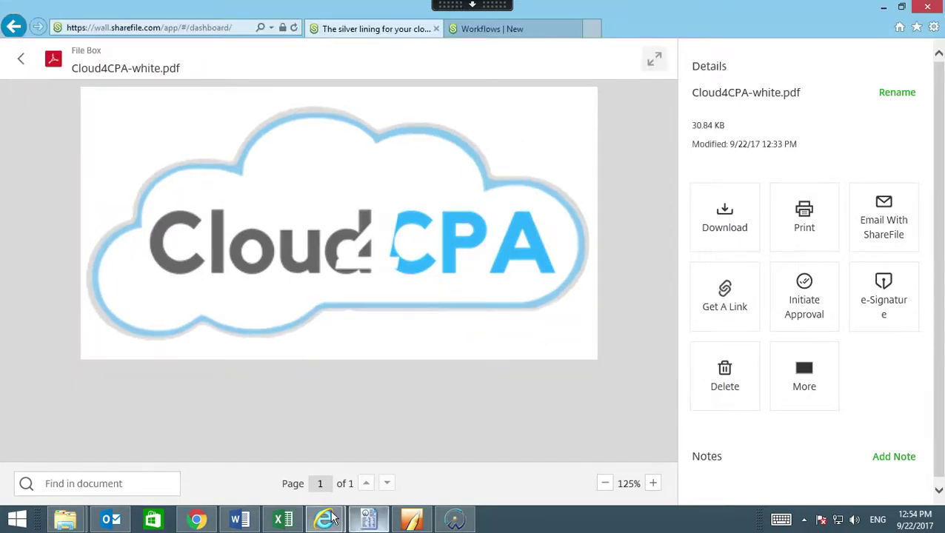
Reopen Cloud4CPA-white.pdf from the Chrome dashboard and download a second copy, Cloud4CPA-white (1).pdf.
click(196, 522)
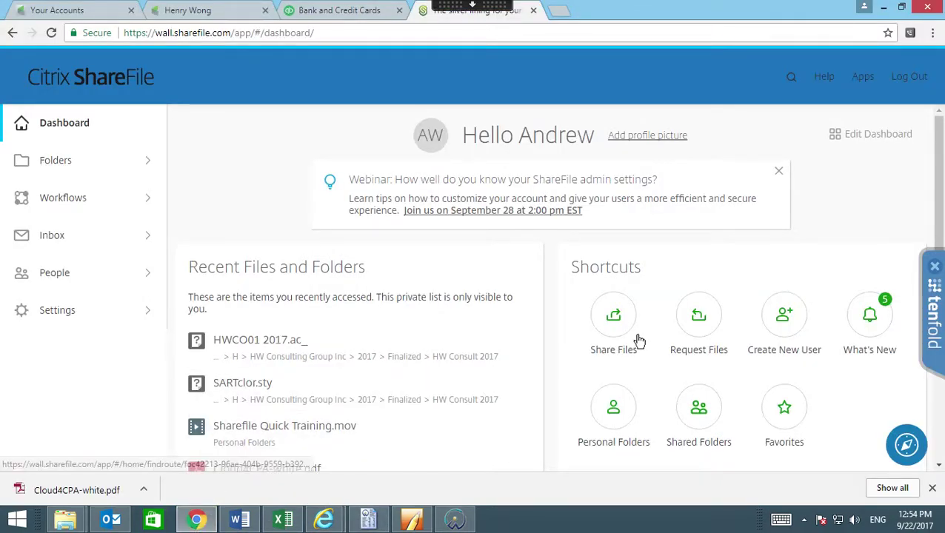
scroll(359, 401, down, 3)
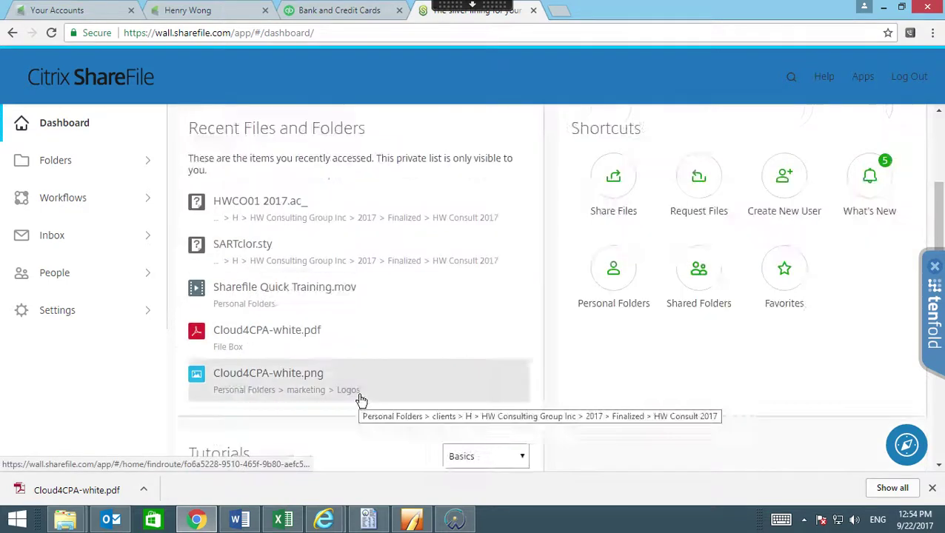
click(287, 268)
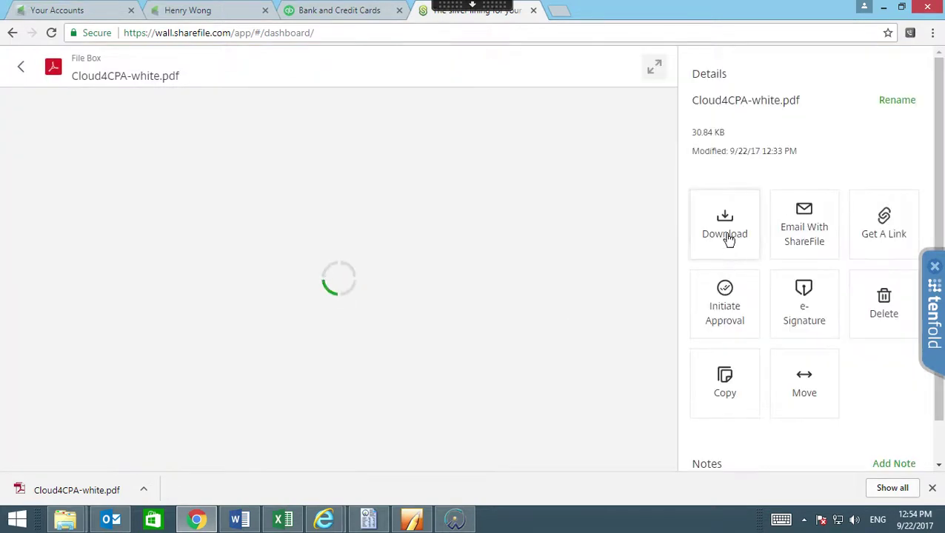
click(726, 234)
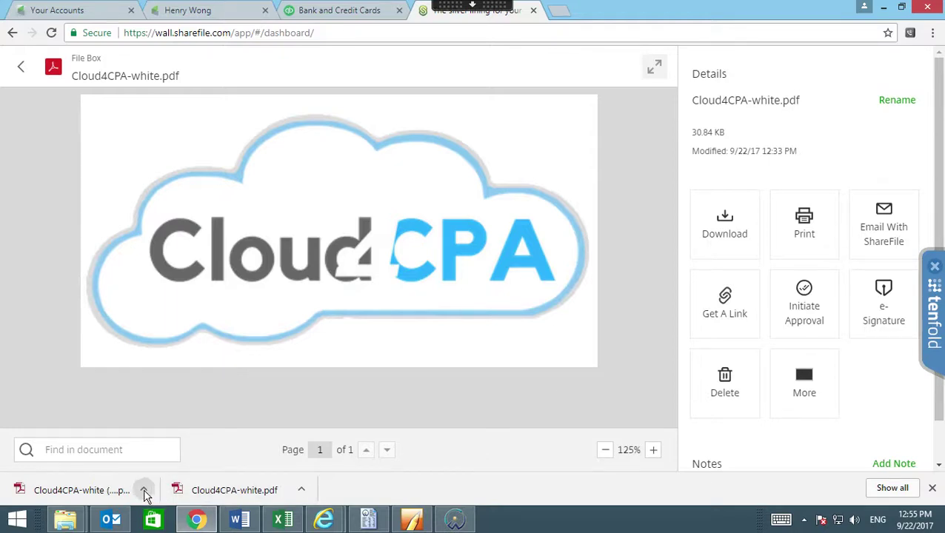
click(144, 490)
Show Cloud4CPA-white (1).pdf in its folder and copy the file.
click(184, 444)
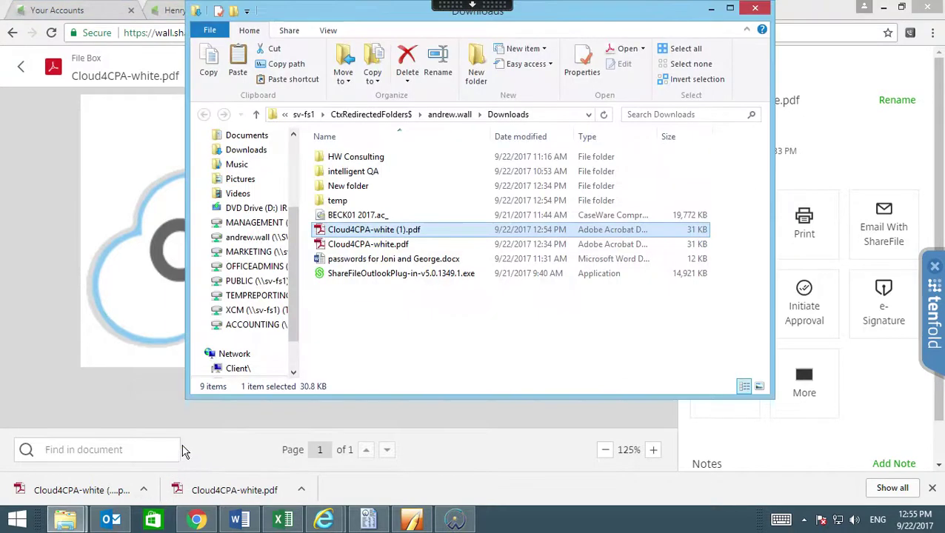
right_click(382, 232)
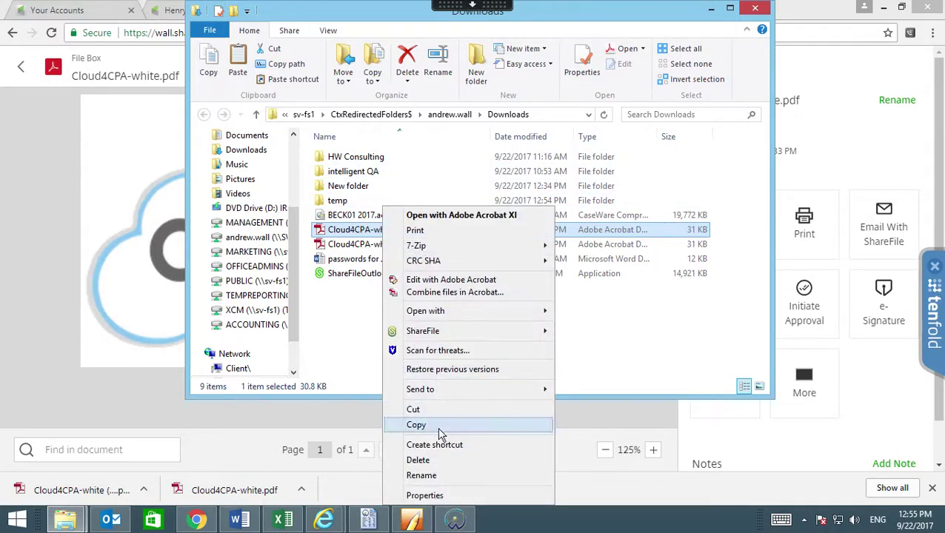
click(432, 425)
Paste the copy into the Downloads temp folder and return to the ShareFile preview.
click(336, 200)
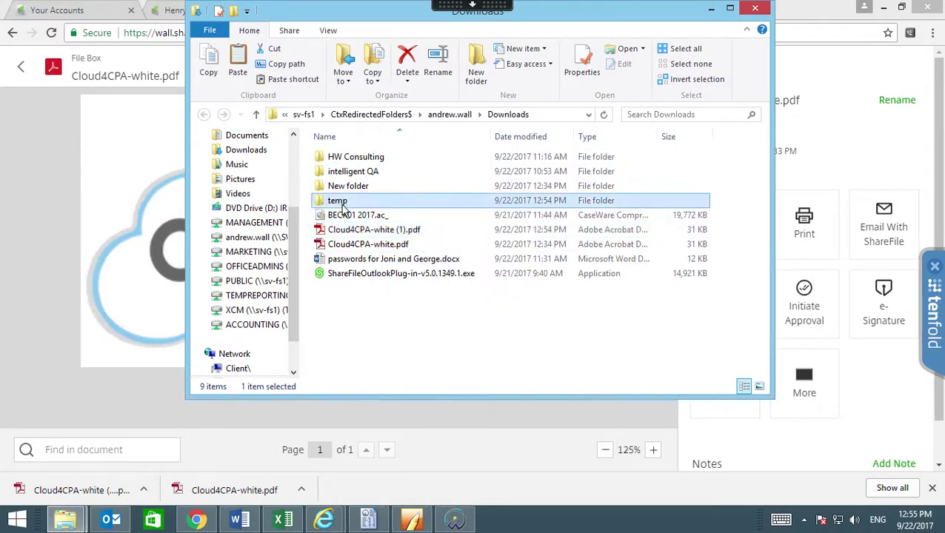
double_click(337, 201)
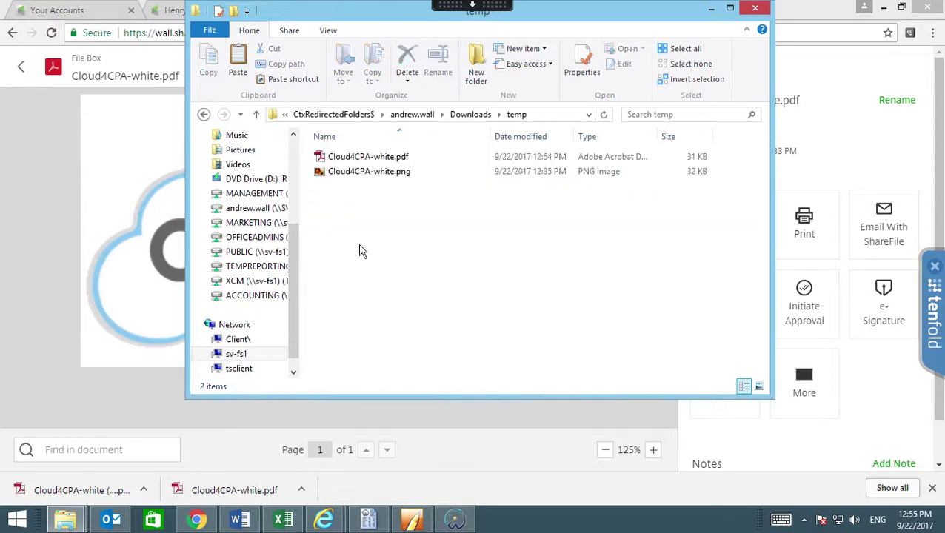
right_click(358, 244)
click(406, 338)
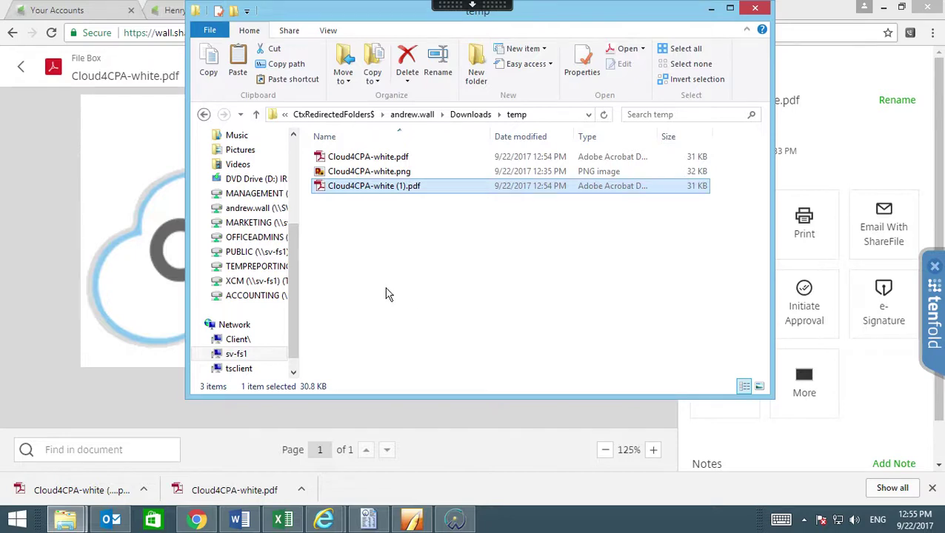
click(52, 286)
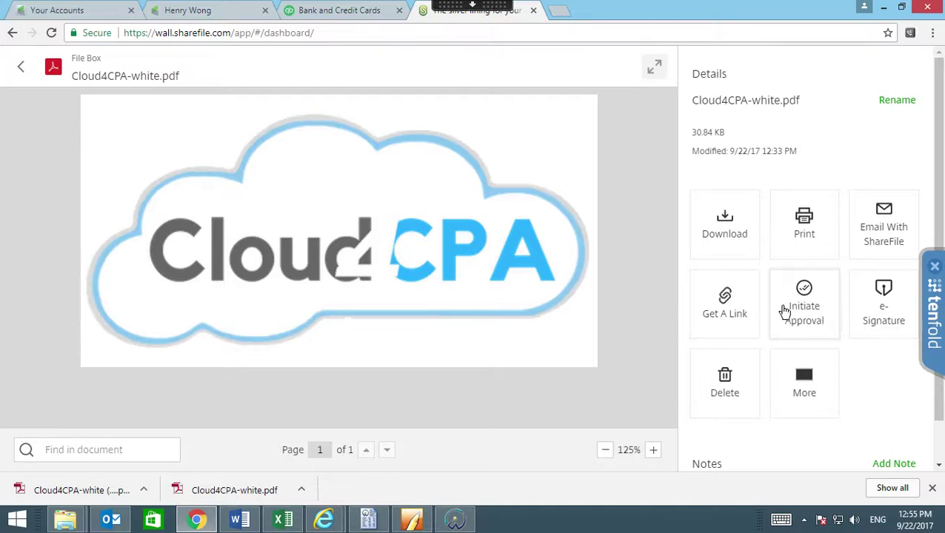
Start a Get Approval request for Cloud4CPA-white.pdf and add the approver's e-mail address.
click(804, 311)
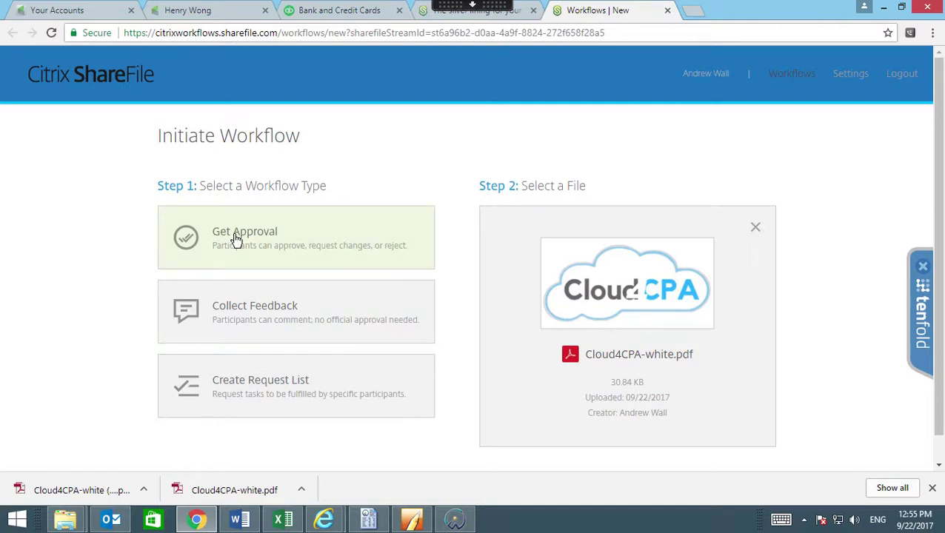
click(254, 248)
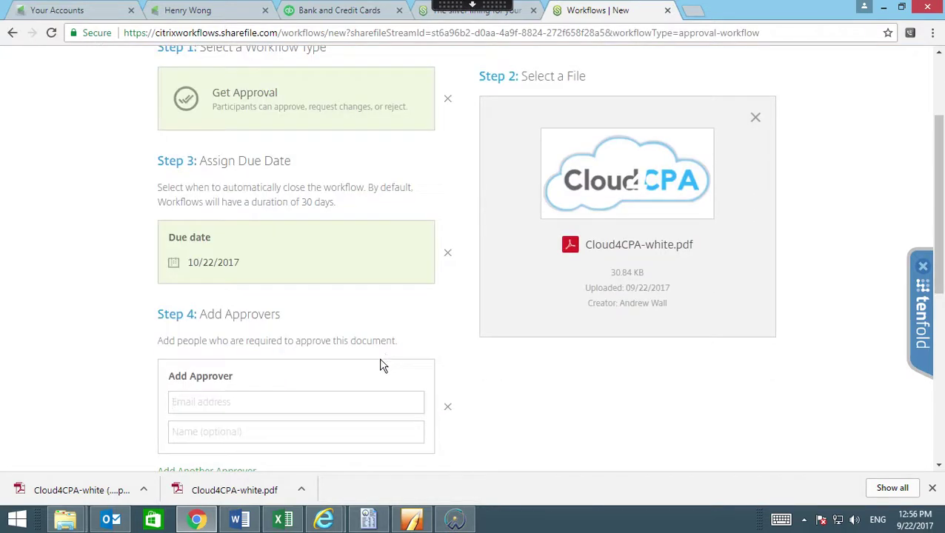
scroll(385, 362, down, 2)
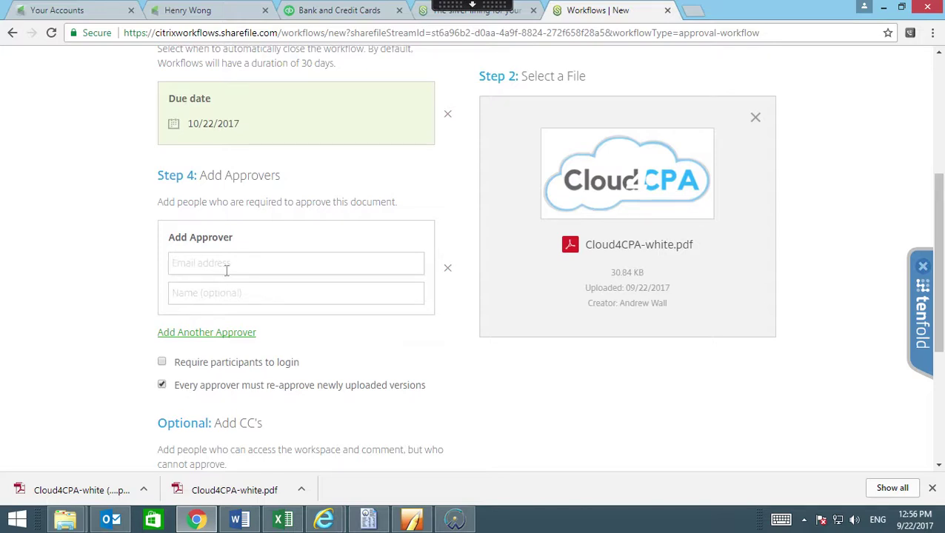
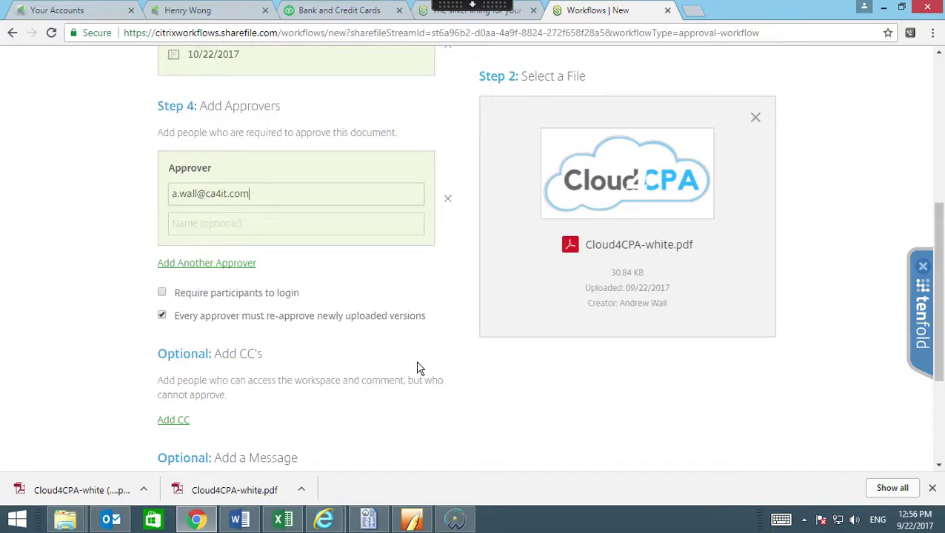
Write the participant message: a greeting to the approver, then 'this is a test' on a new line.
scroll(406, 372, down, 3)
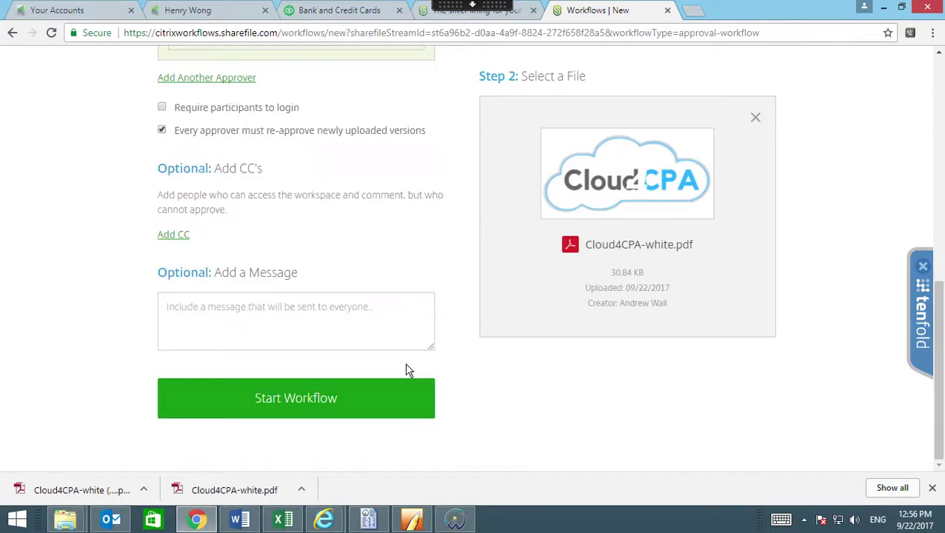
click(322, 332)
text(Hi)
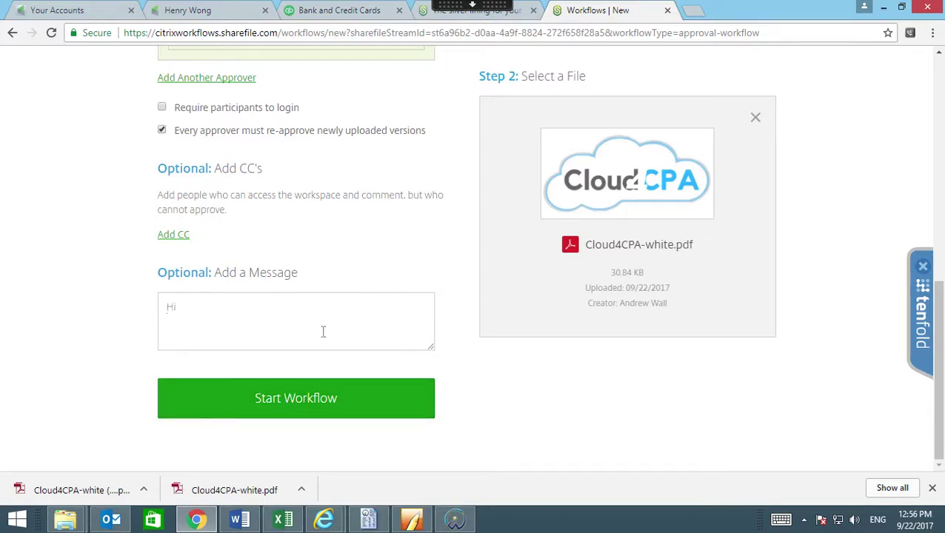
text( Andrew,)
key(Return)
text(this is a test)
Start the approval workflow, then switch to Outlook.
click(400, 415)
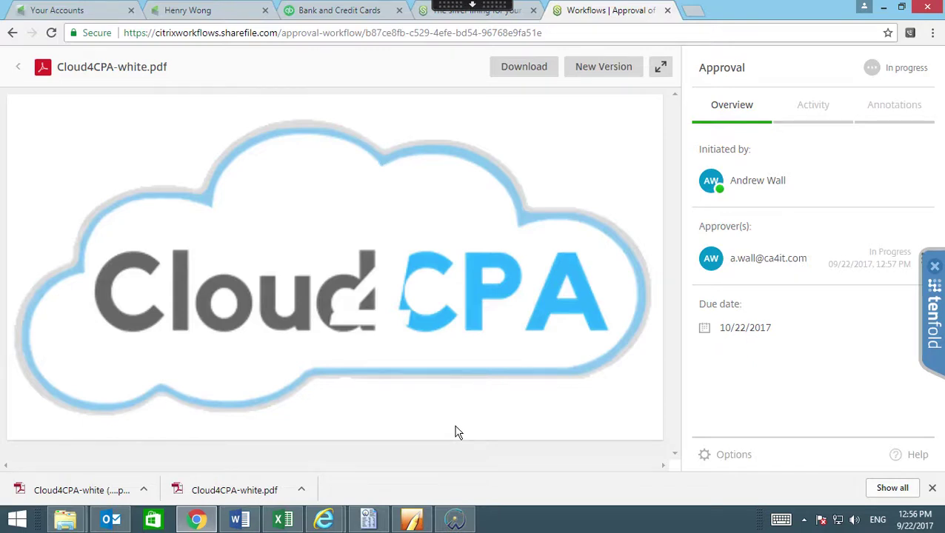
click(110, 522)
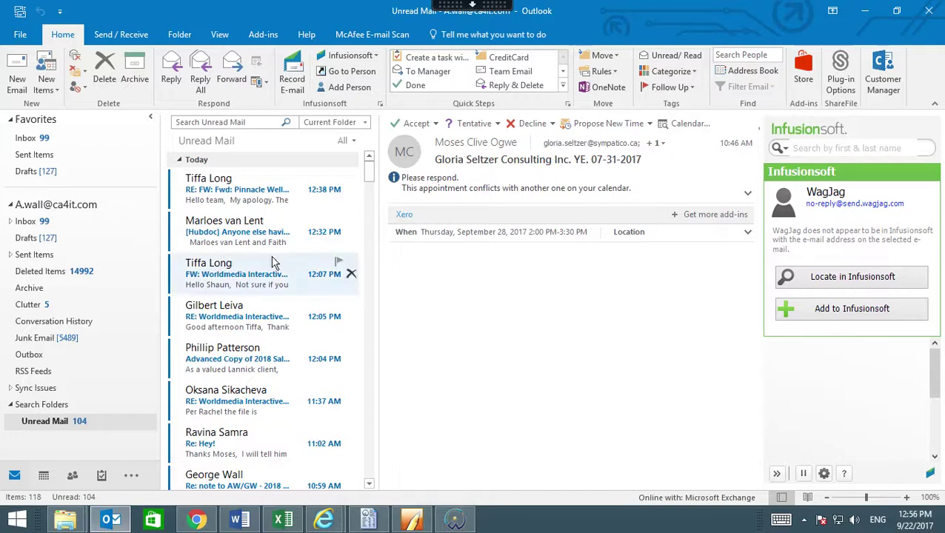
Check the Inbox and Unread Mail folder for the approval notice, then minimize Outlook.
click(45, 139)
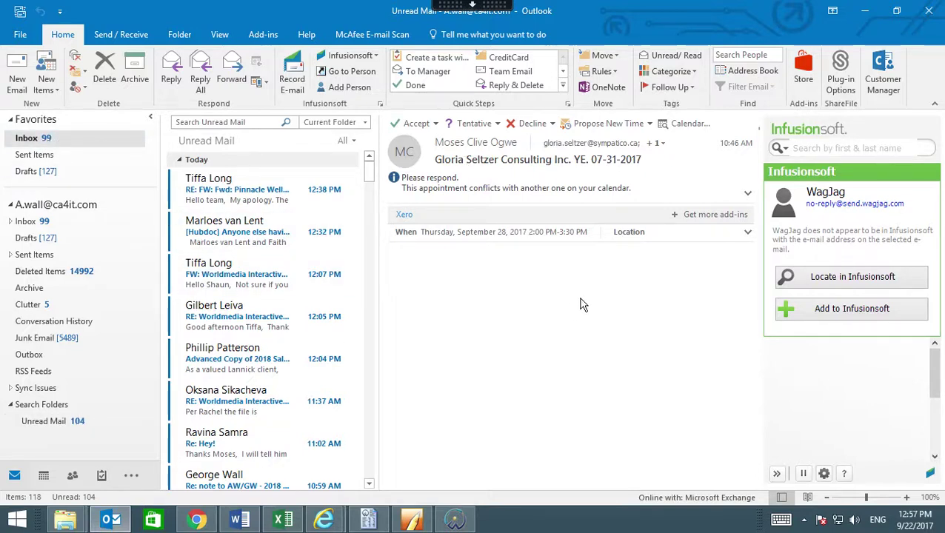
click(57, 424)
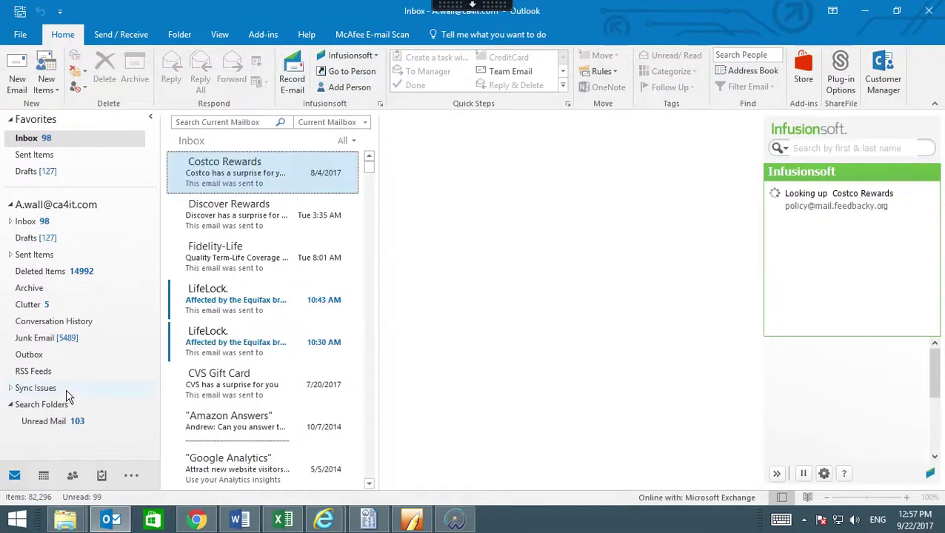
click(63, 427)
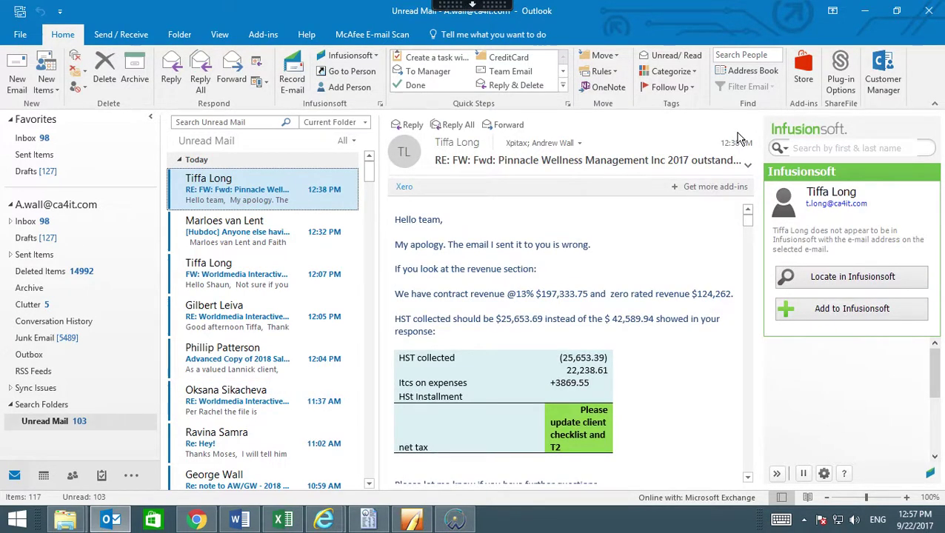
click(864, 14)
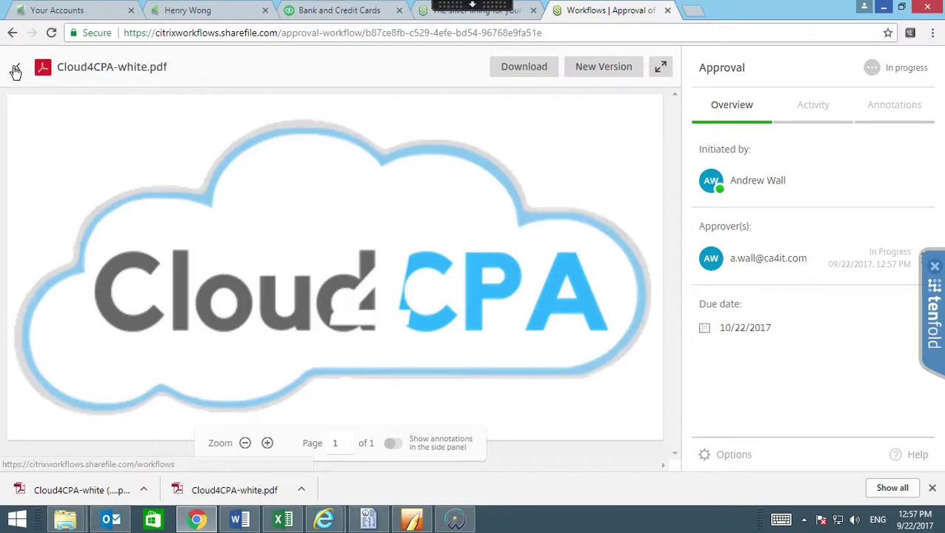
View the Workflows list, then go from the file preview tab back to the Dashboard.
click(34, 69)
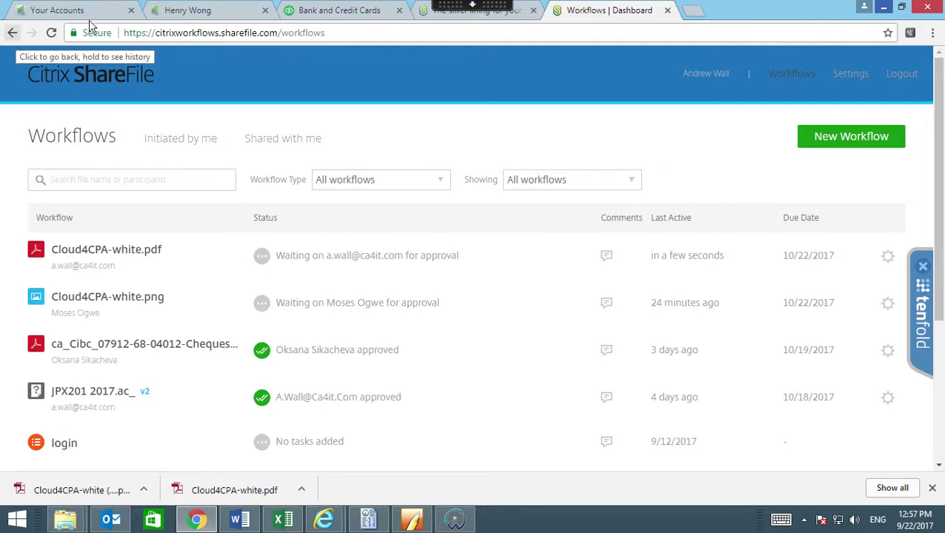
click(447, 15)
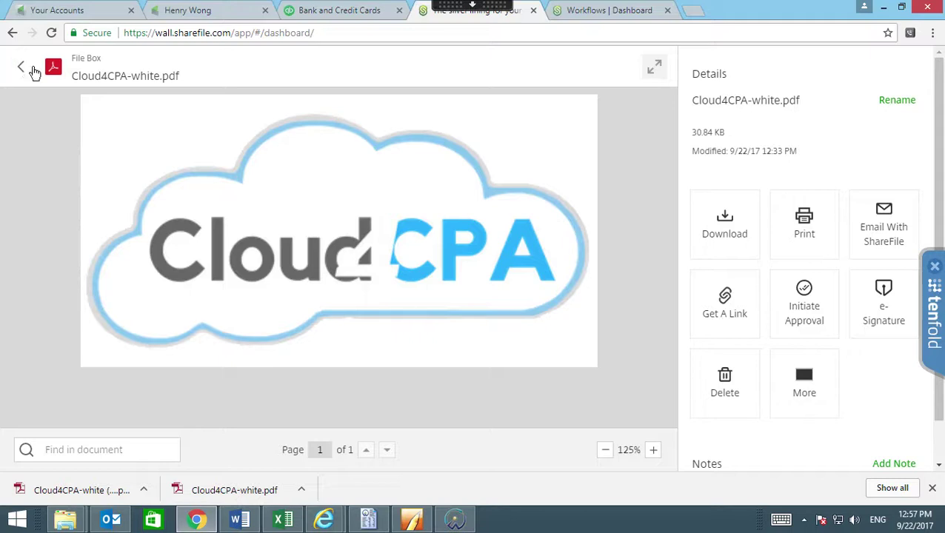
click(21, 68)
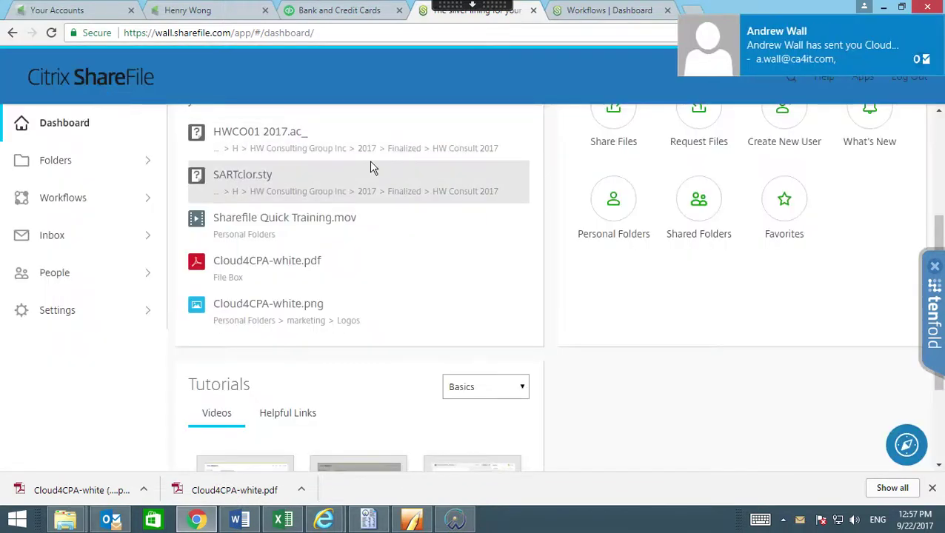
Open the Cloud4CPA-white.pdf approval request email and follow Review Document to its ShareFile page.
click(836, 56)
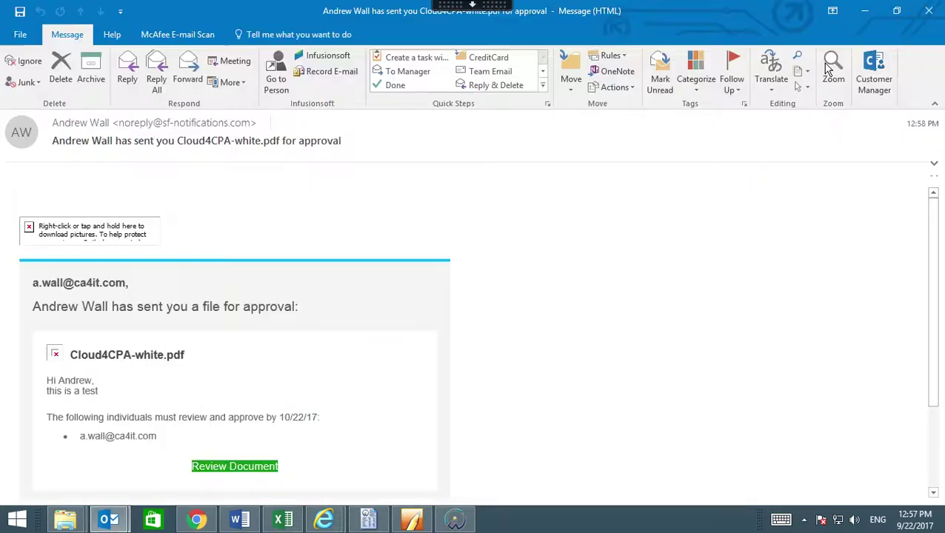
scroll(322, 405, down, 2)
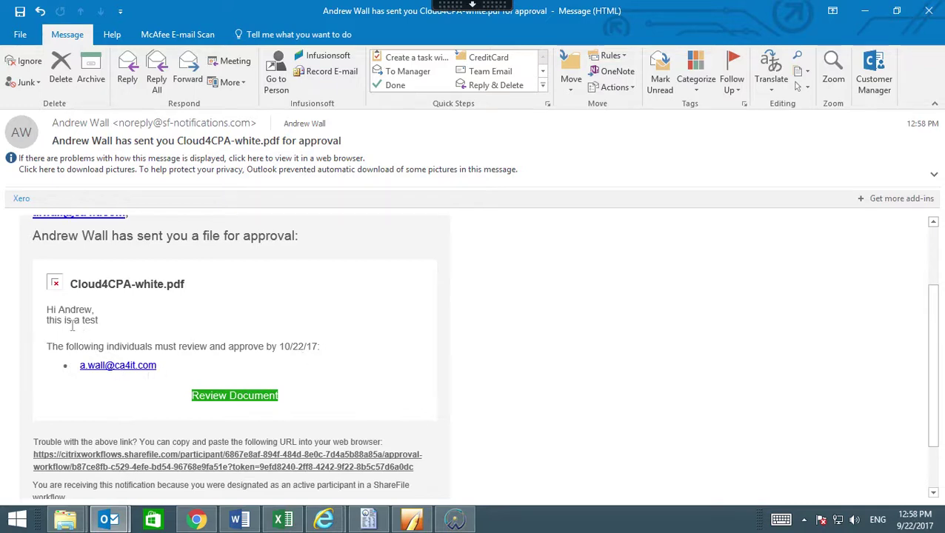
click(148, 370)
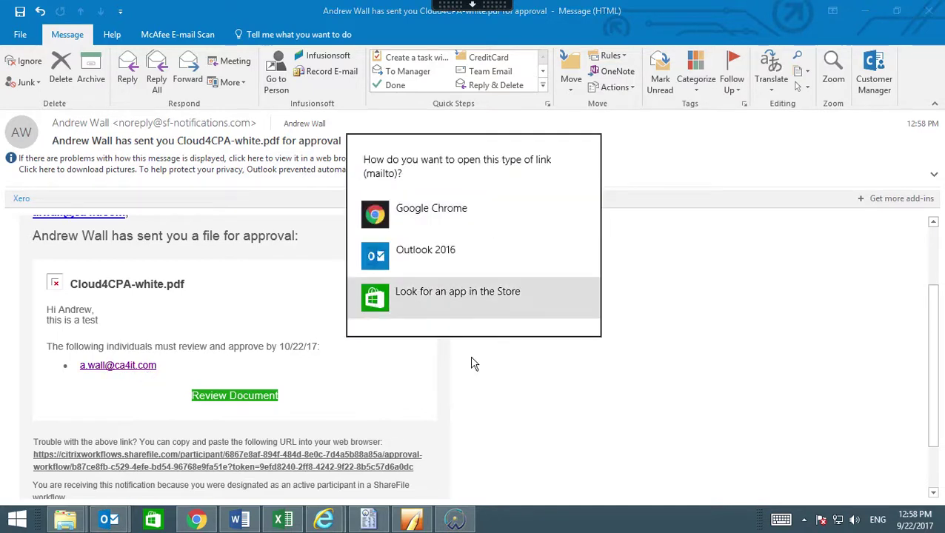
click(445, 353)
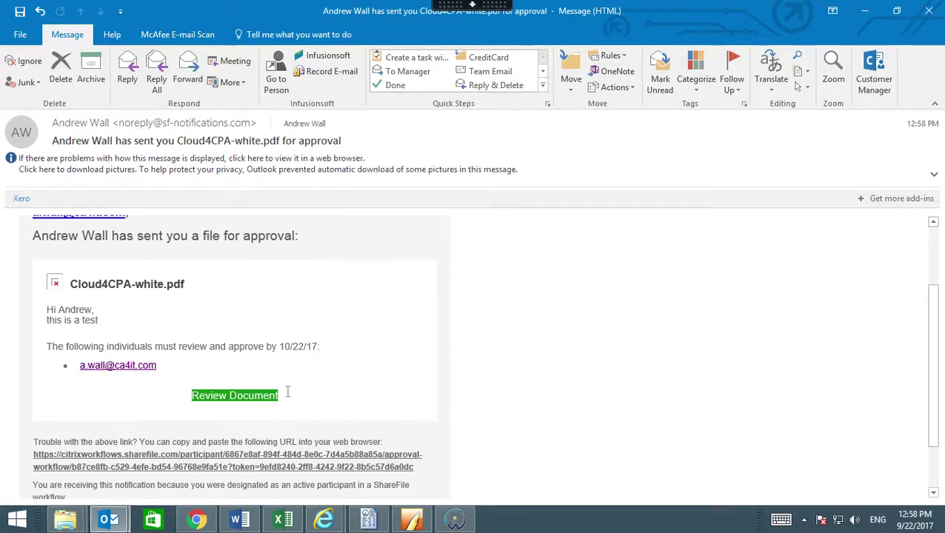
click(248, 397)
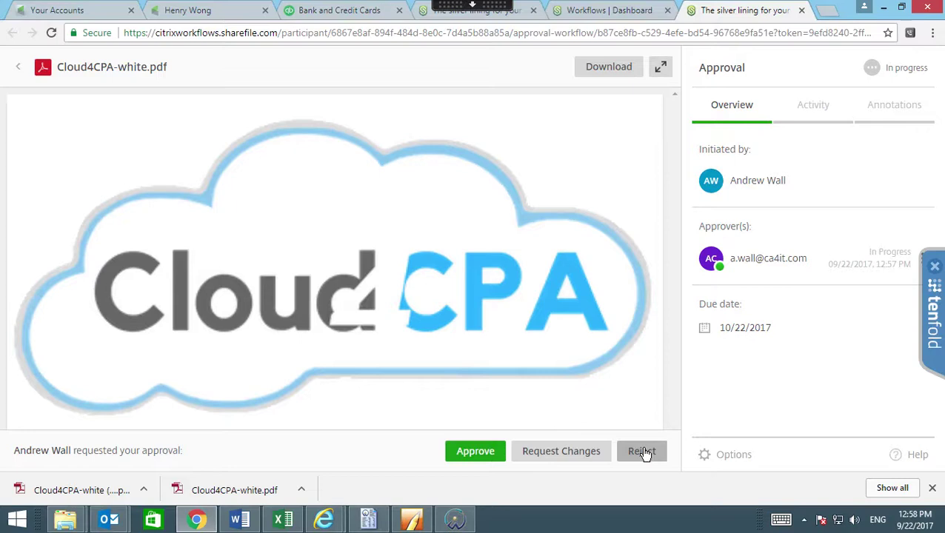
Approve Cloud4CPA-white.pdf, then reload the Workflows dashboard so it shows as approved.
click(477, 451)
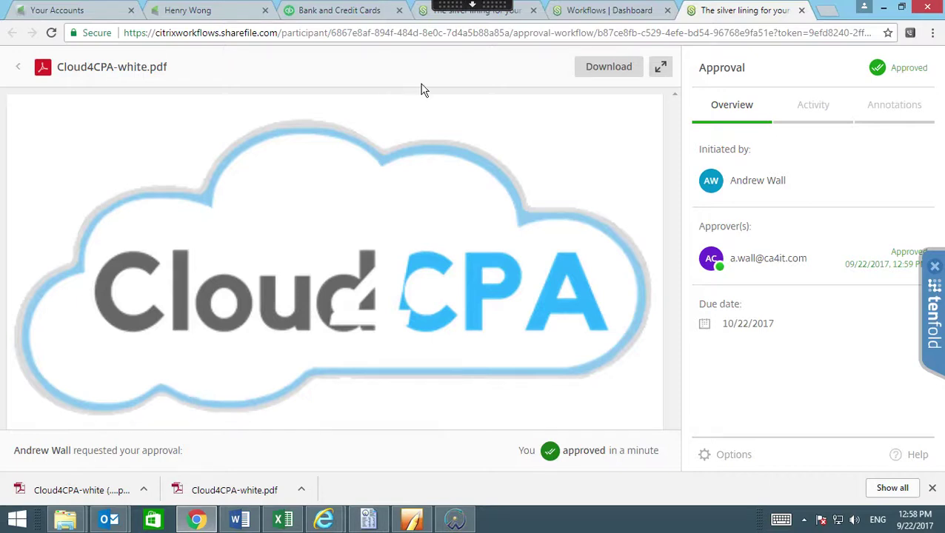
click(622, 13)
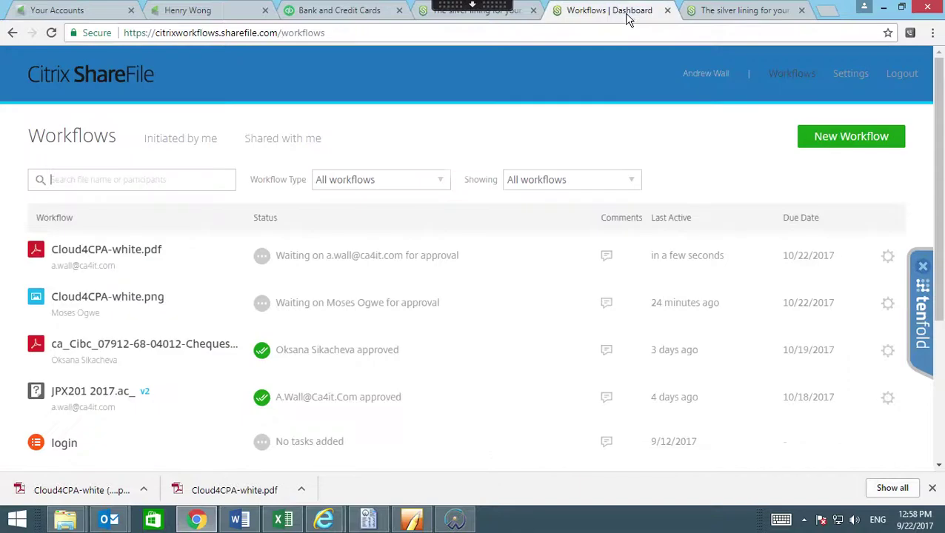
click(551, 34)
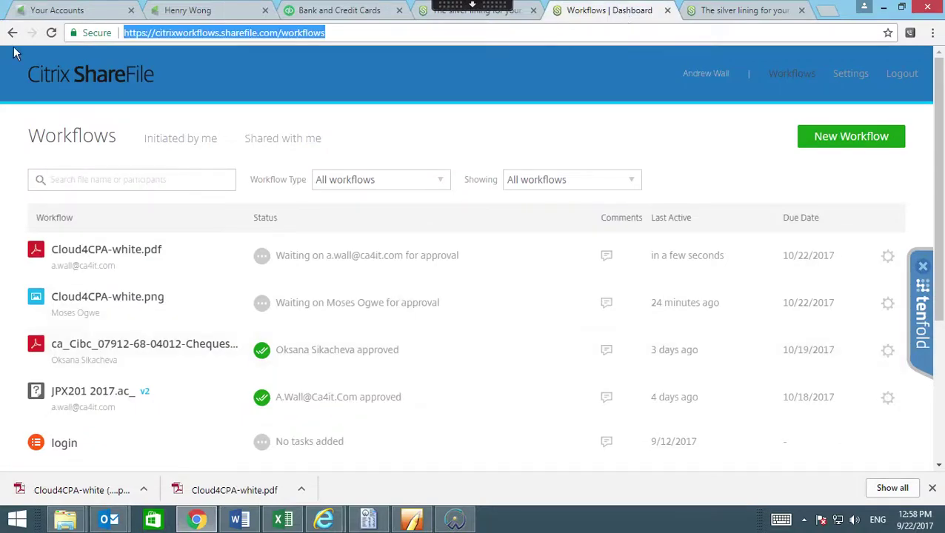
click(53, 31)
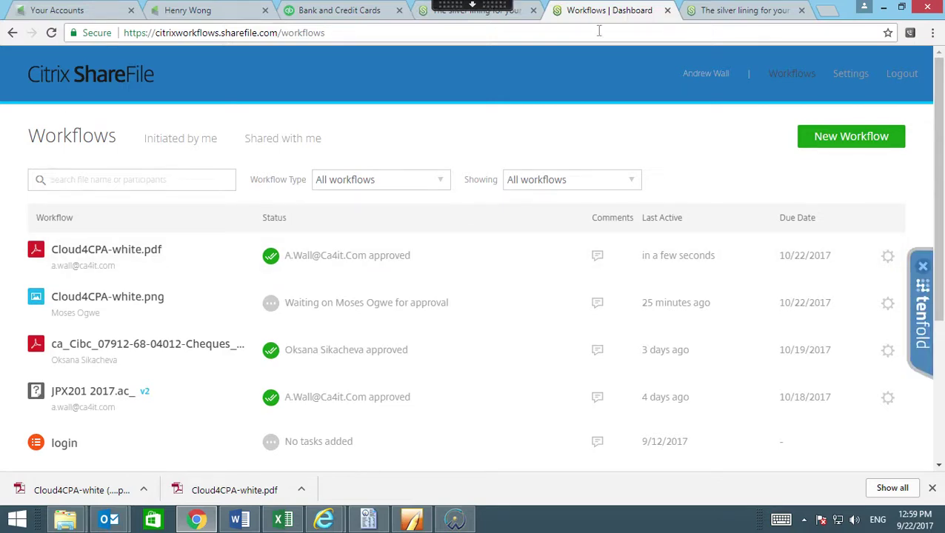
click(517, 35)
Go to gmail.com and sign in with the tax help account's e-mail and password.
text(gmail)
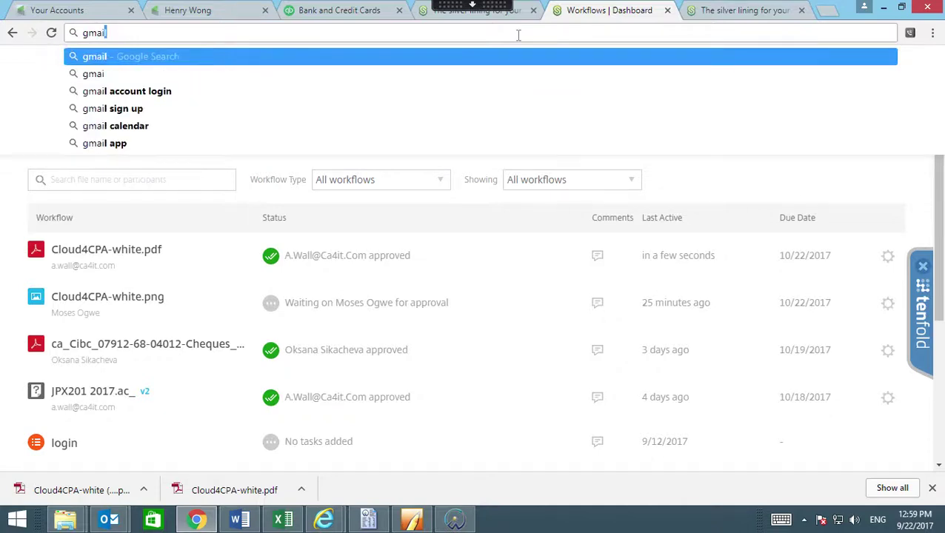
text(.com)
key(Return)
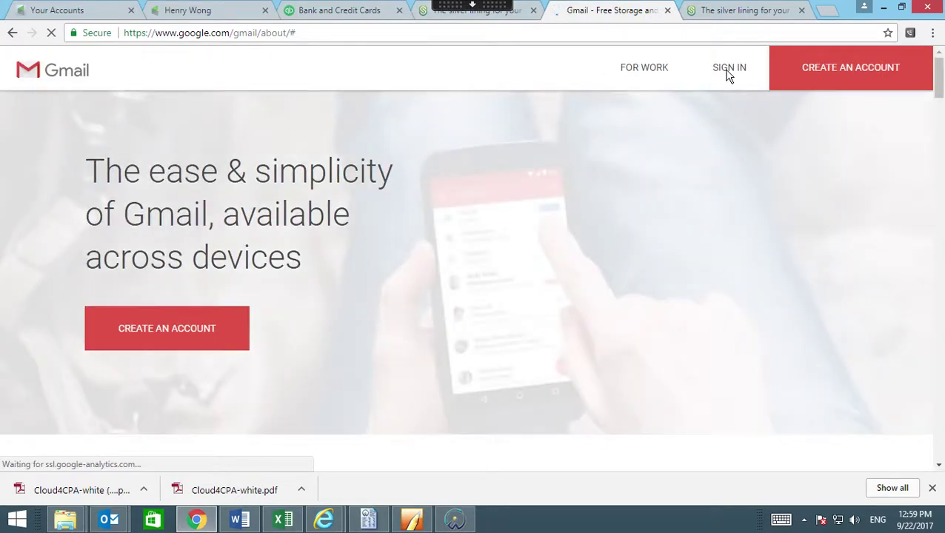
click(730, 68)
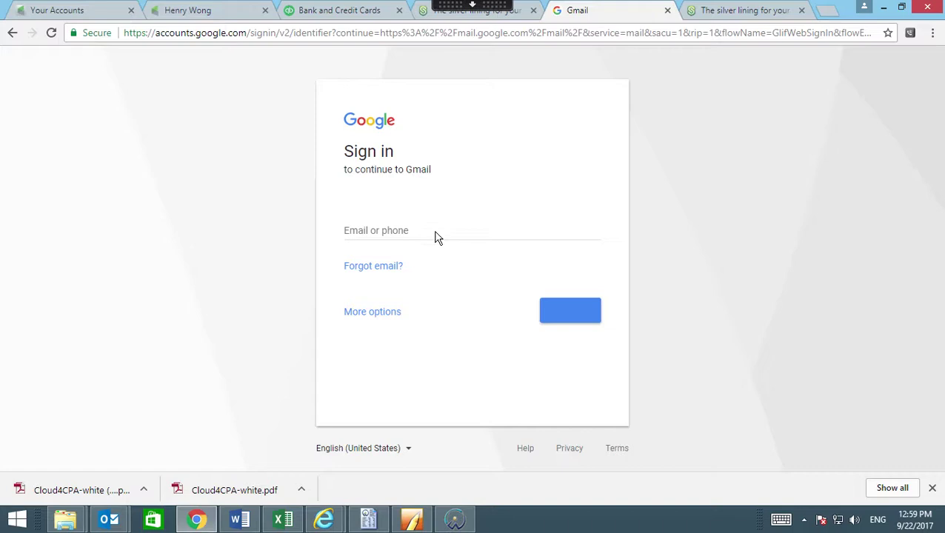
click(376, 236)
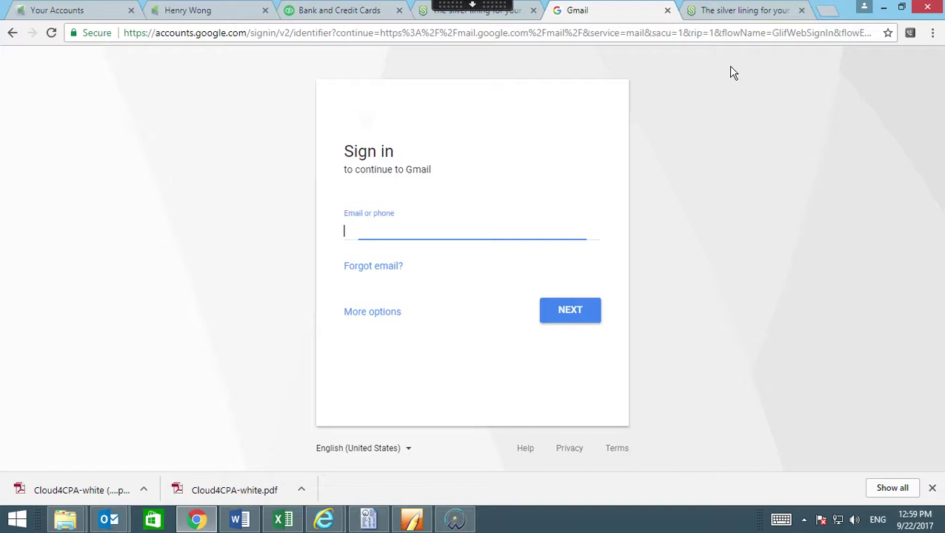
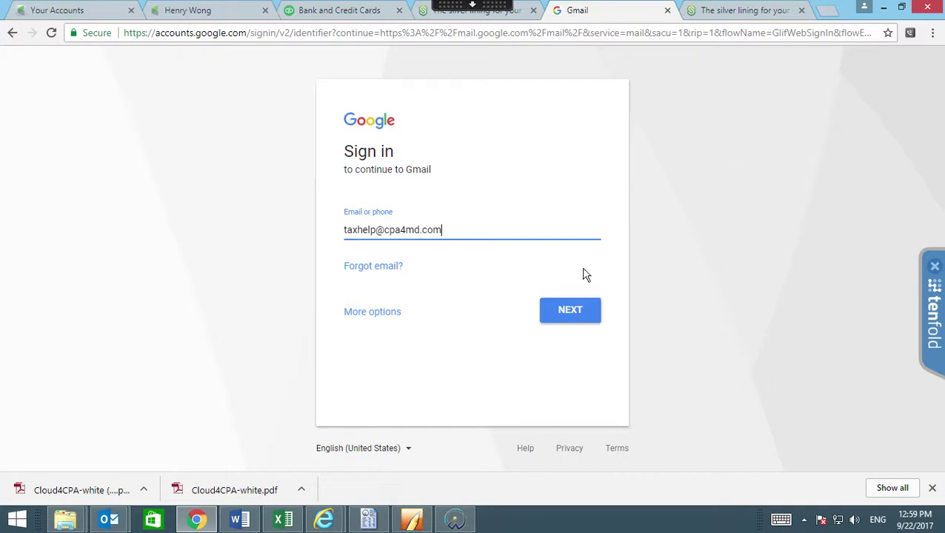
click(563, 312)
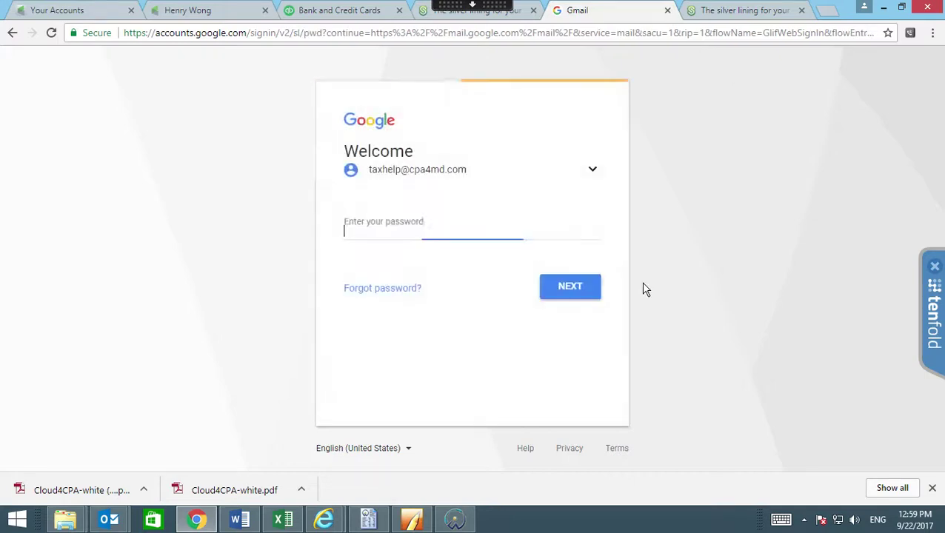
text(••••)
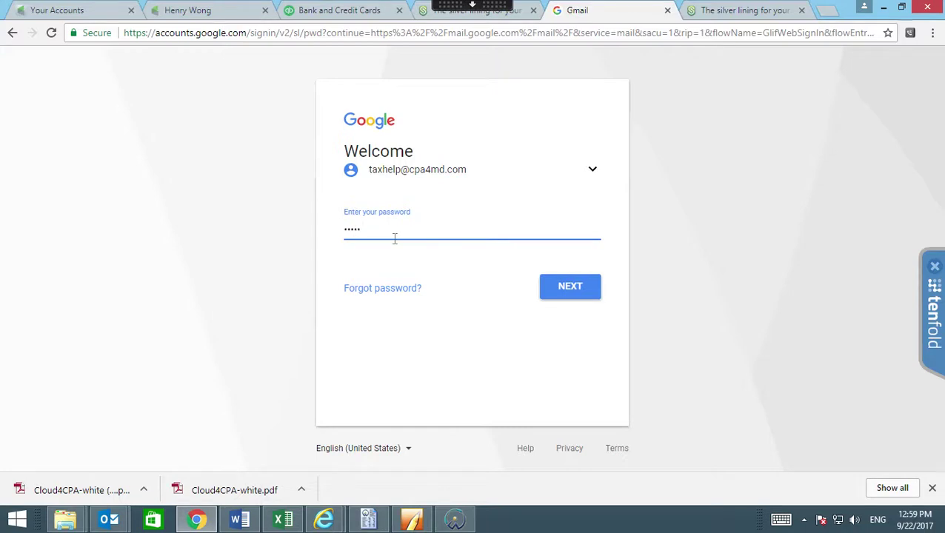
text(••••••••)
click(574, 288)
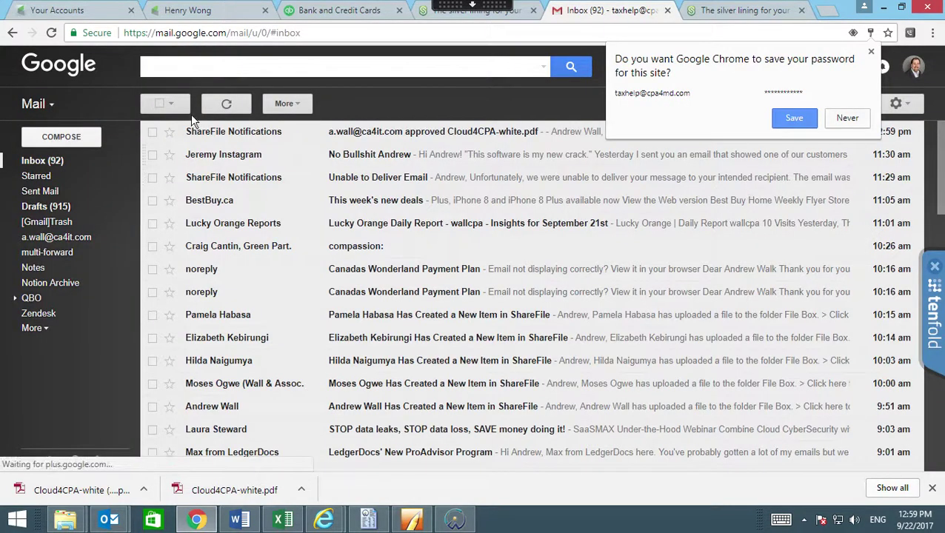
Read the ShareFile Notifications email about Cloud4CPA-white.pdf approval, then return to the ShareFile dashboard.
click(236, 131)
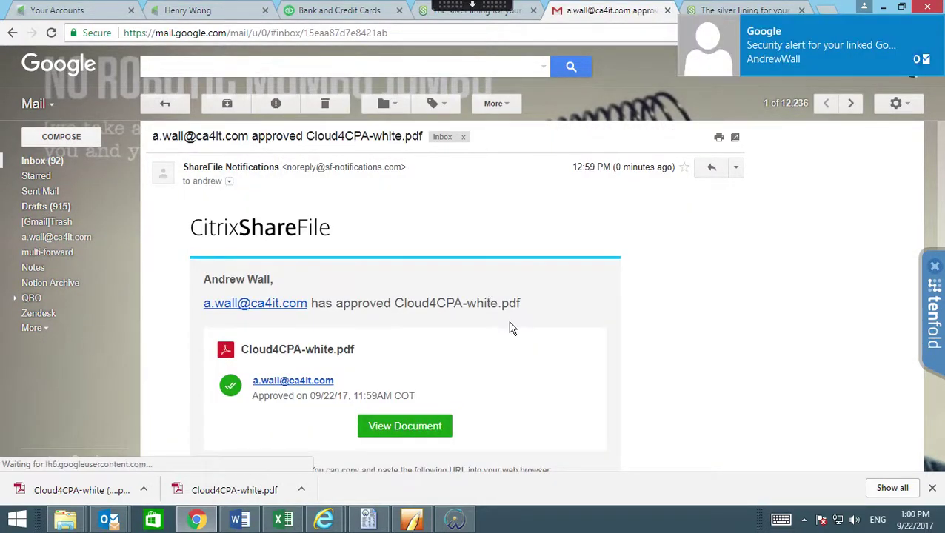
scroll(510, 327, down, 3)
scroll(393, 222, up, 3)
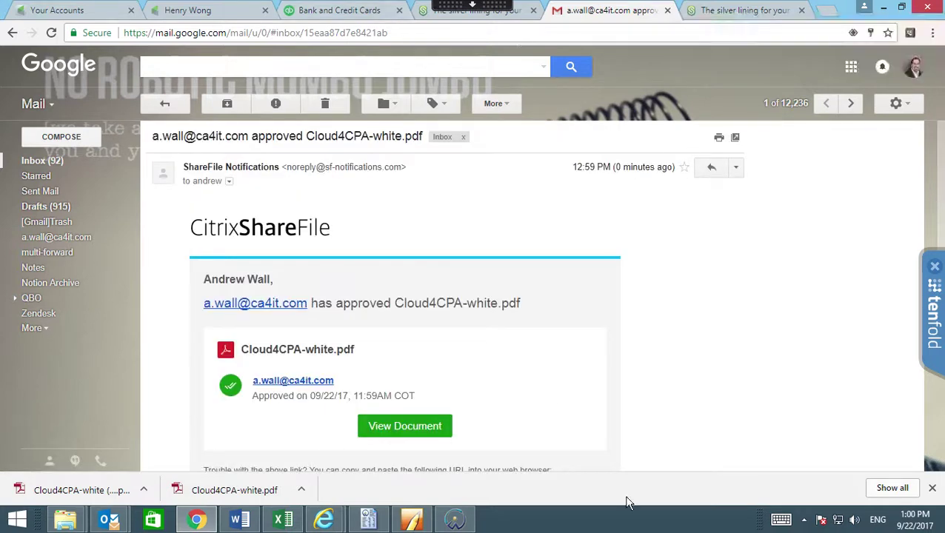
click(434, 14)
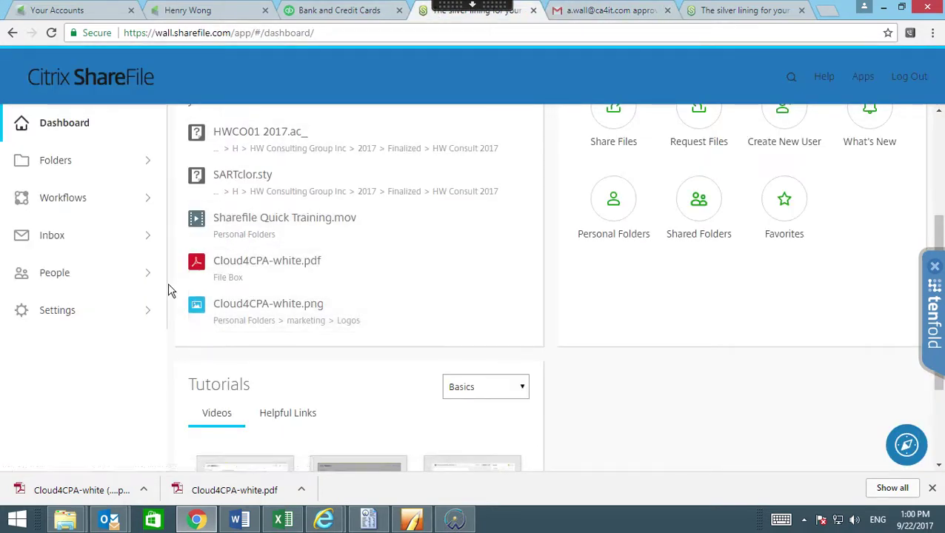
Star 3P Vantage Inc under Personal Folders > clients > #, then view the Favorites list.
click(139, 161)
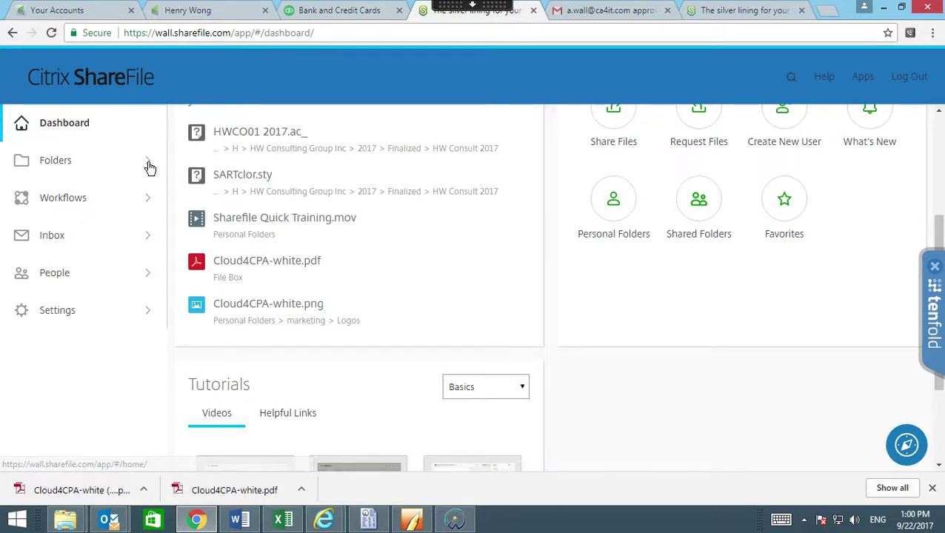
click(74, 168)
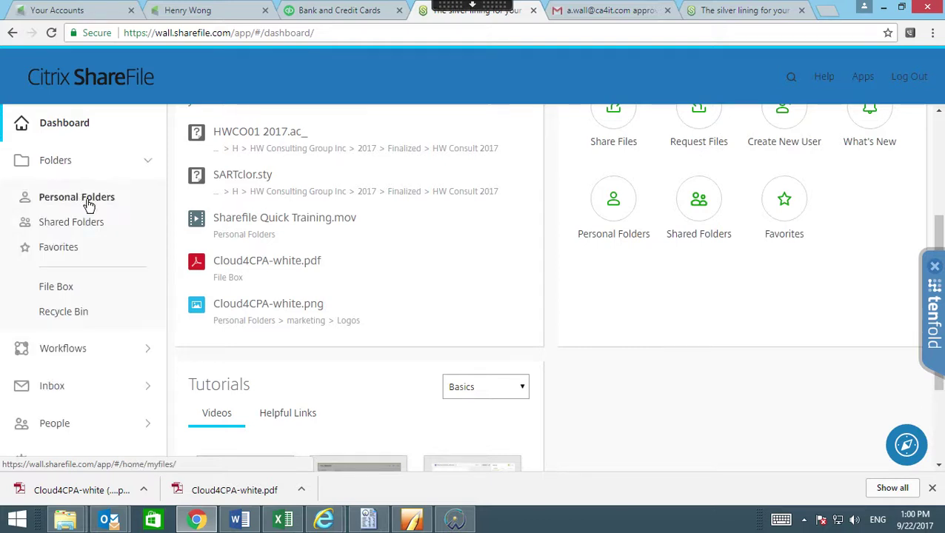
click(86, 202)
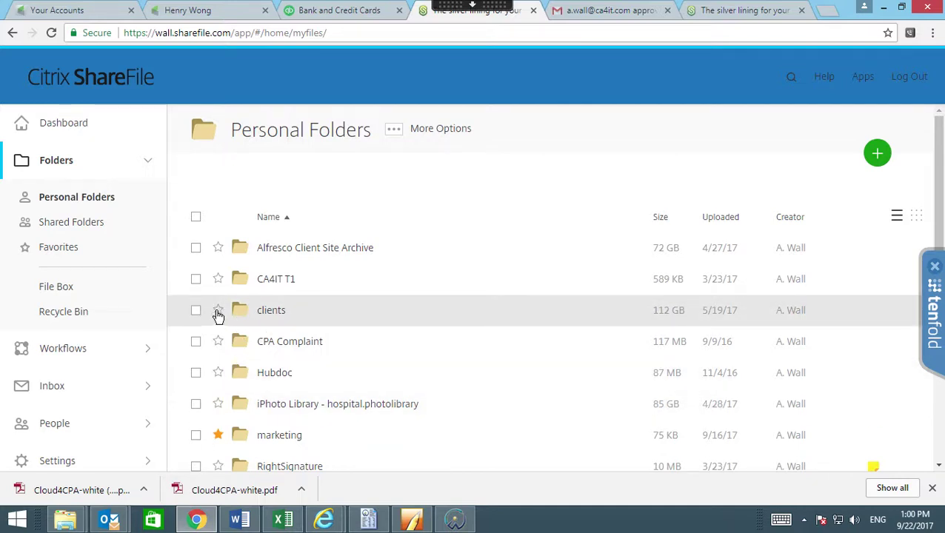
click(246, 315)
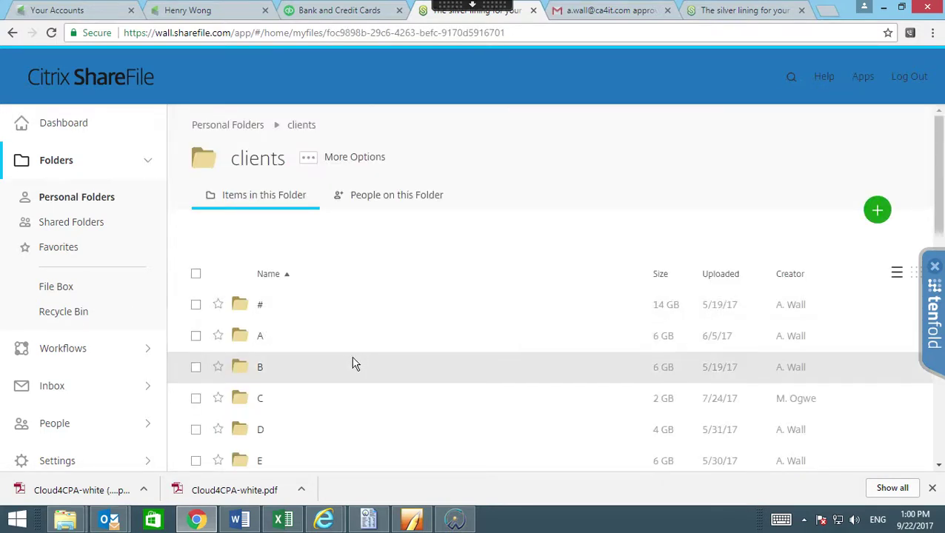
click(241, 311)
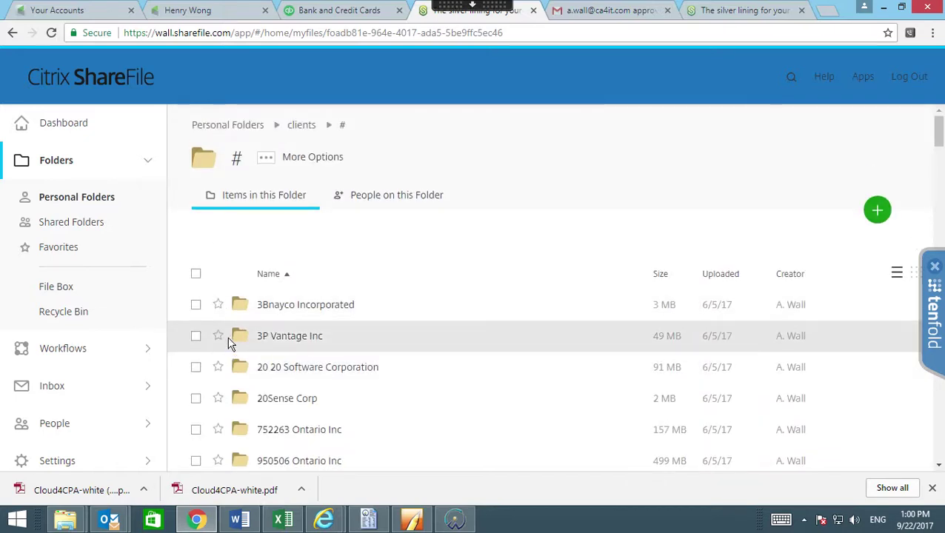
click(220, 336)
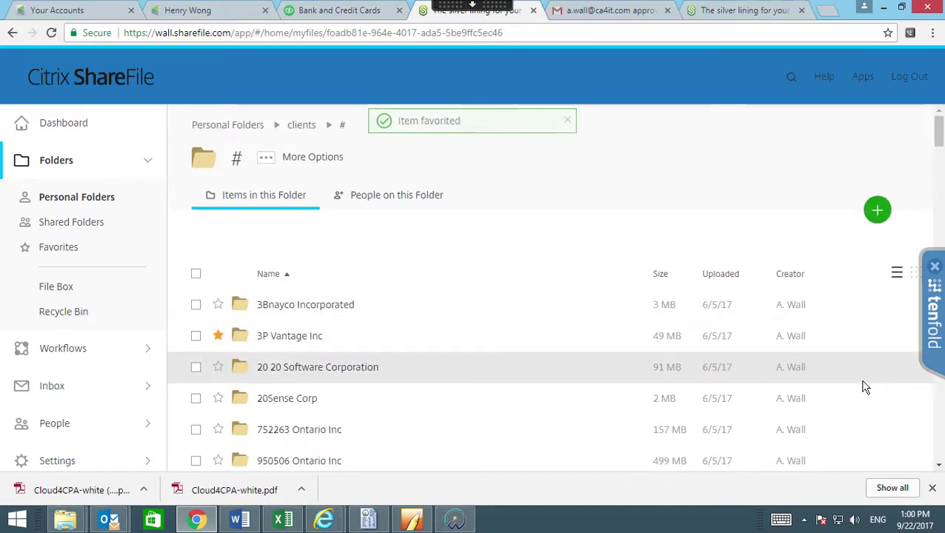
click(65, 248)
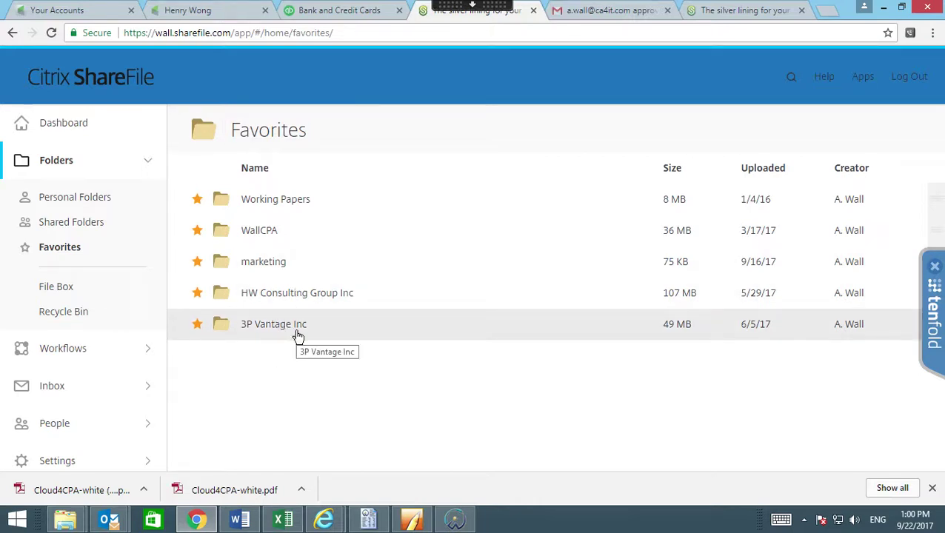
click(67, 520)
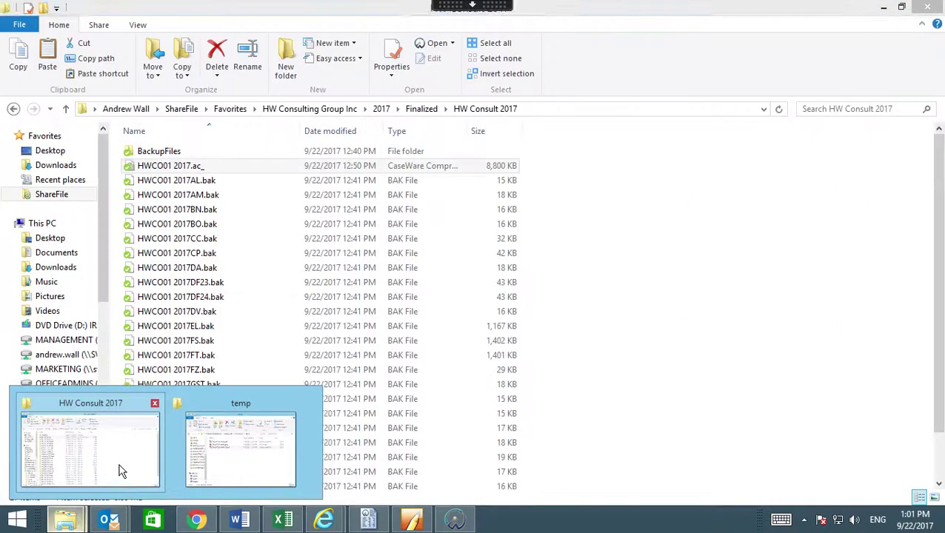
In the HW Consult 2017 Explorer window, open the ShareFile drive's Favorites folder.
click(117, 478)
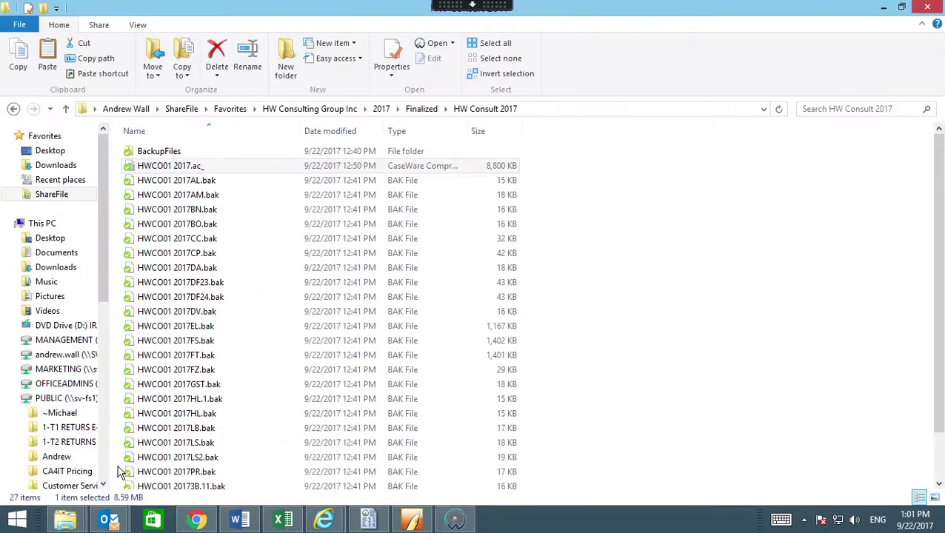
click(50, 196)
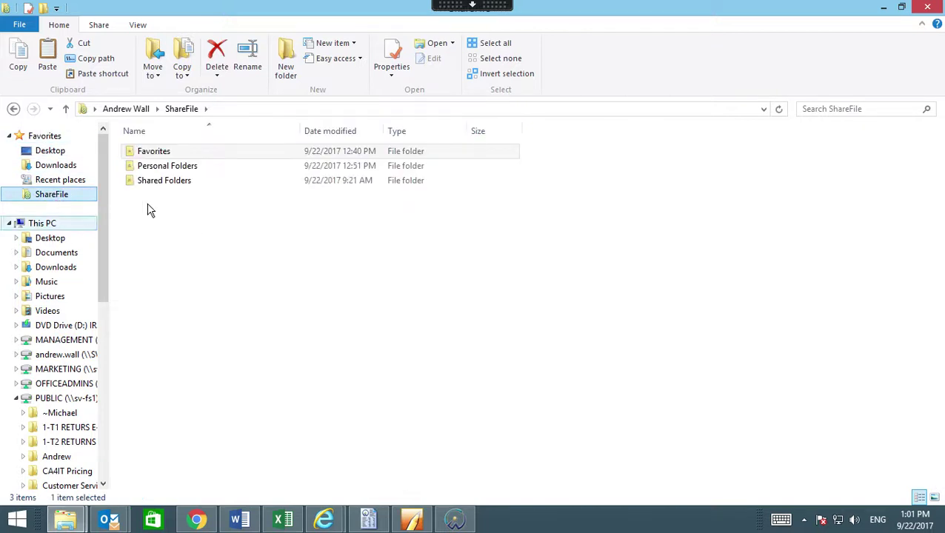
double_click(152, 153)
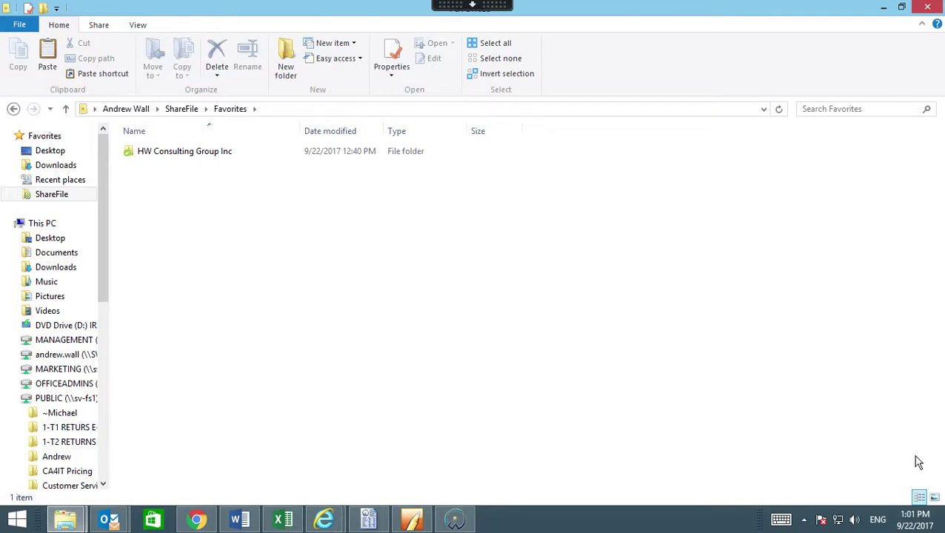
click(806, 523)
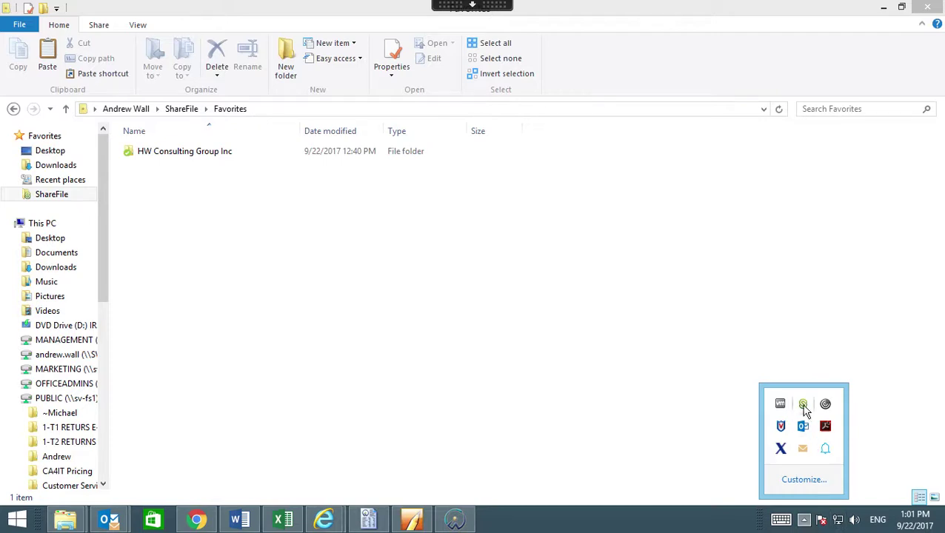
In ShareFile Sync Preferences, tick 3P Vantage Inc under Favorites and apply.
click(803, 406)
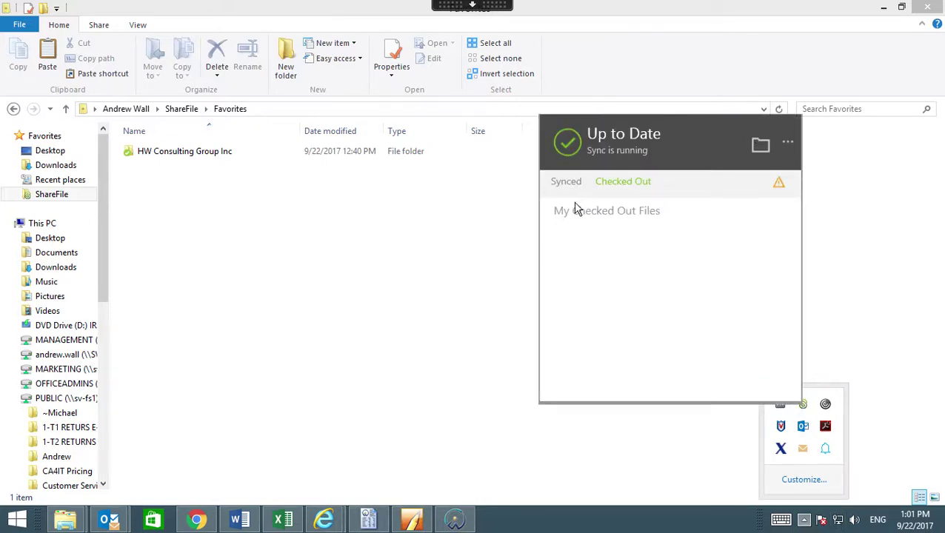
click(788, 143)
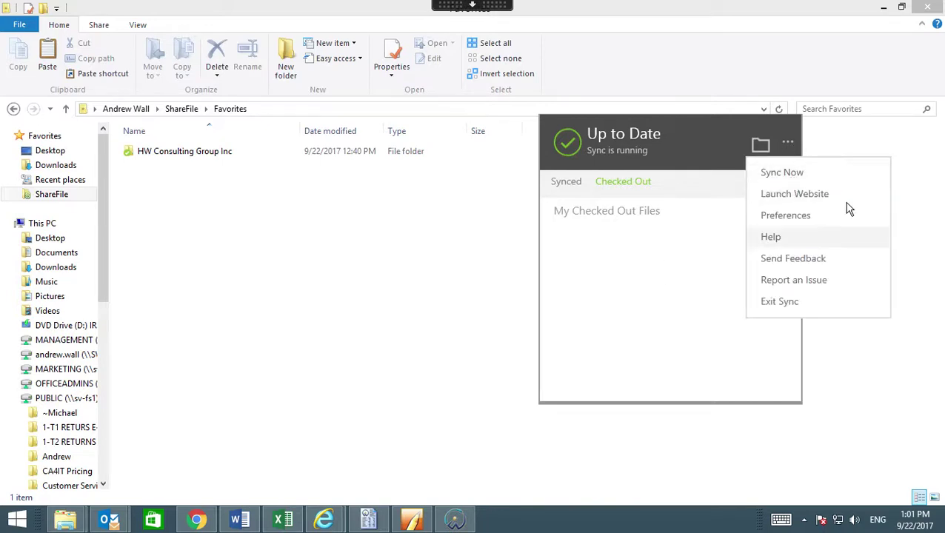
click(808, 221)
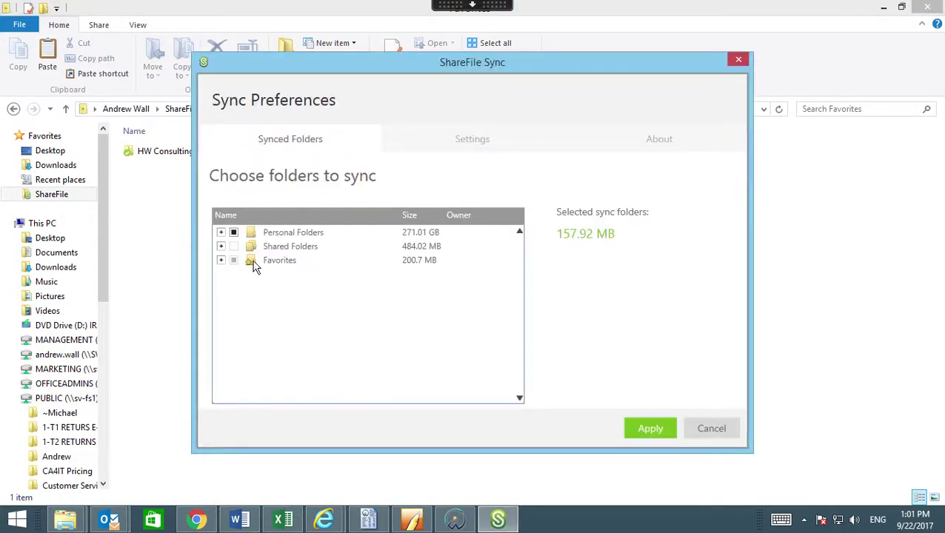
click(221, 260)
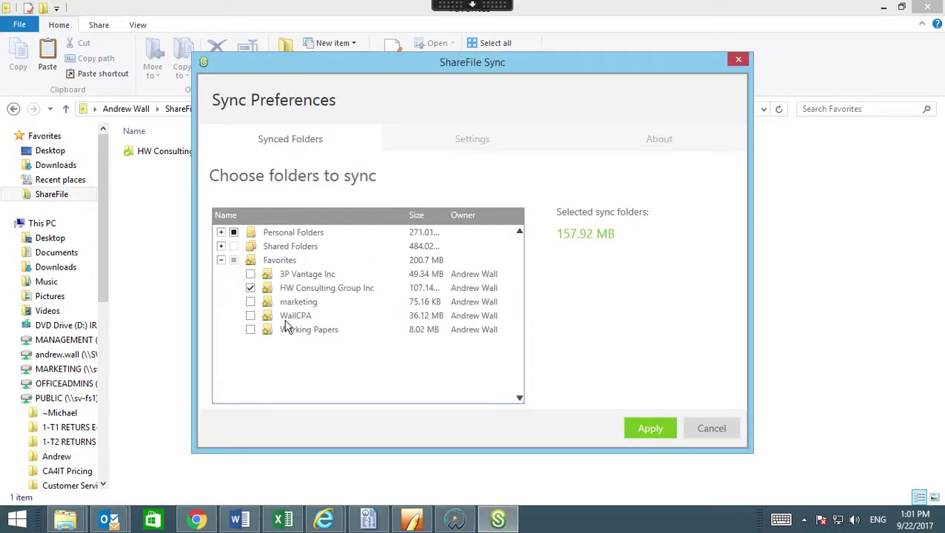
click(250, 274)
click(648, 429)
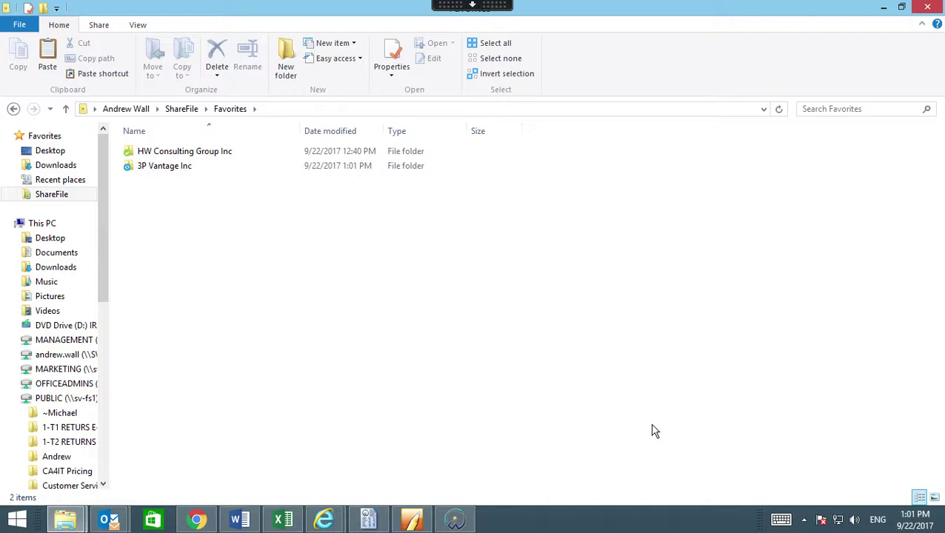
Browse 3P Vantage Inc > 2017 > Finalized, then open HW Consulting Group Inc from Favorites.
double_click(177, 167)
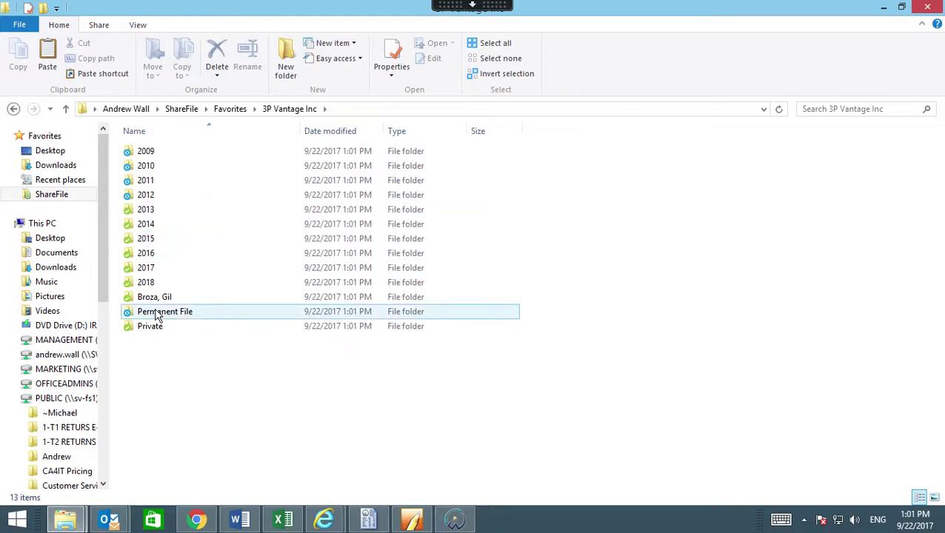
double_click(146, 269)
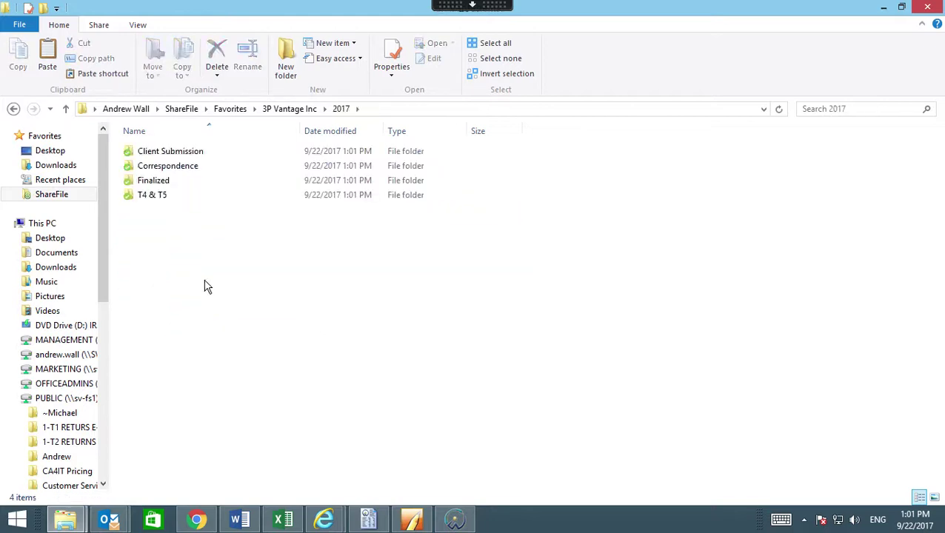
double_click(159, 186)
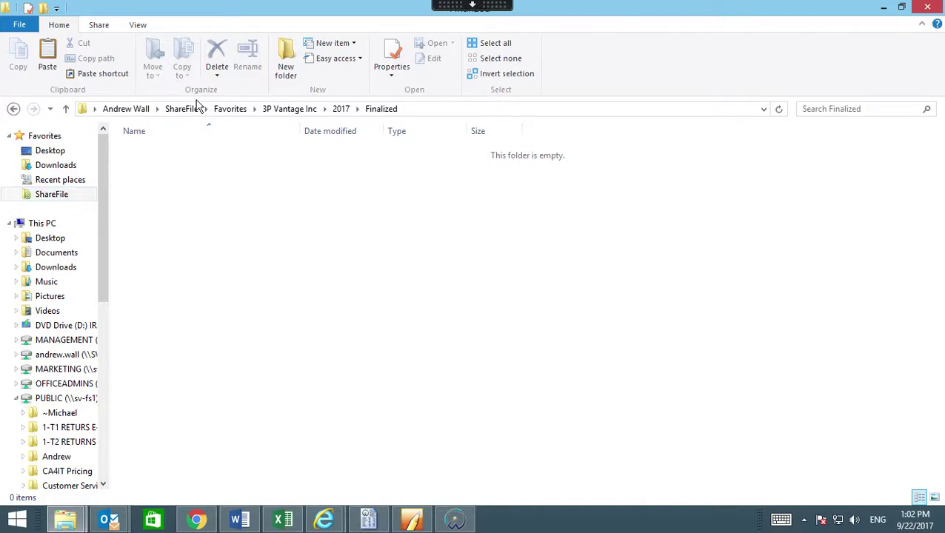
click(231, 109)
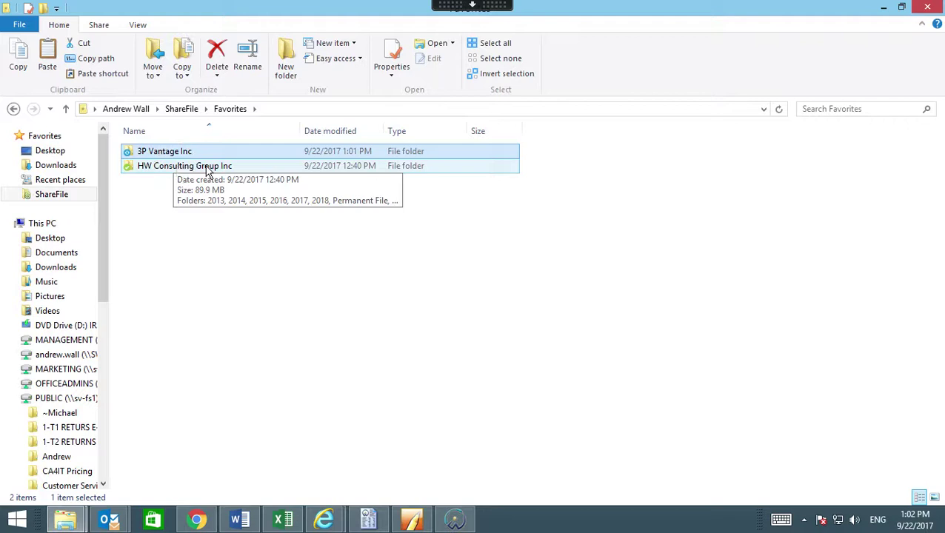
double_click(164, 167)
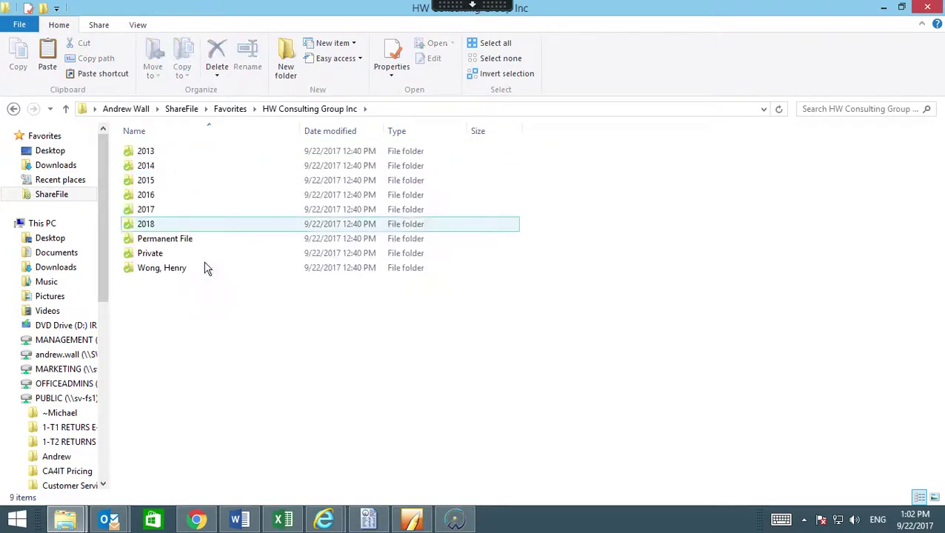
Go to 2017 > Finalized > HW Consult 2017 and check out HWCO01 2017.ac_ from ShareFile.
double_click(145, 211)
click(162, 184)
double_click(181, 186)
click(169, 153)
double_click(168, 153)
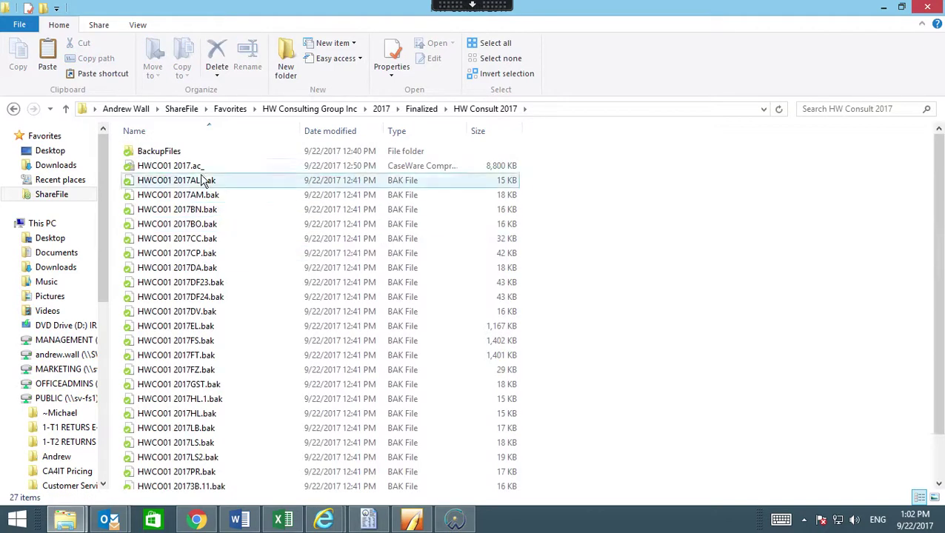
click(186, 171)
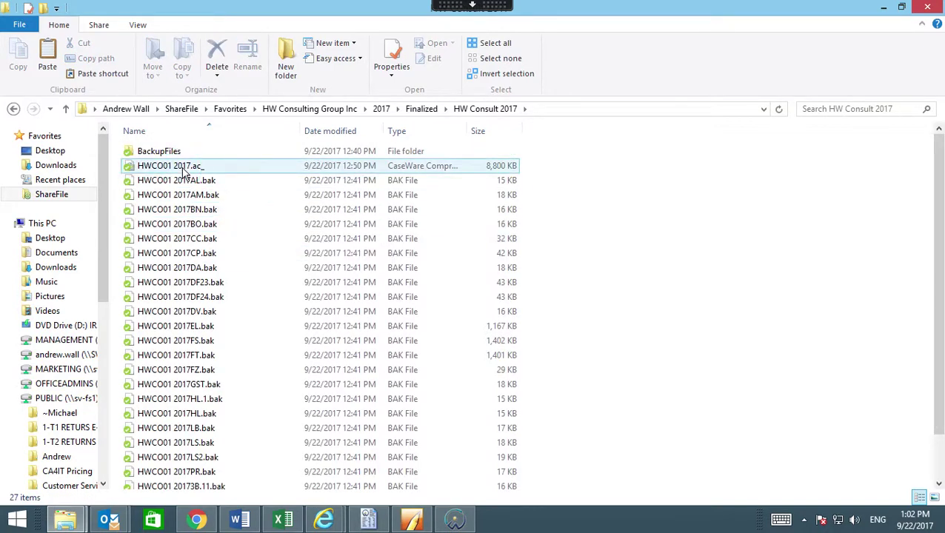
right_click(185, 172)
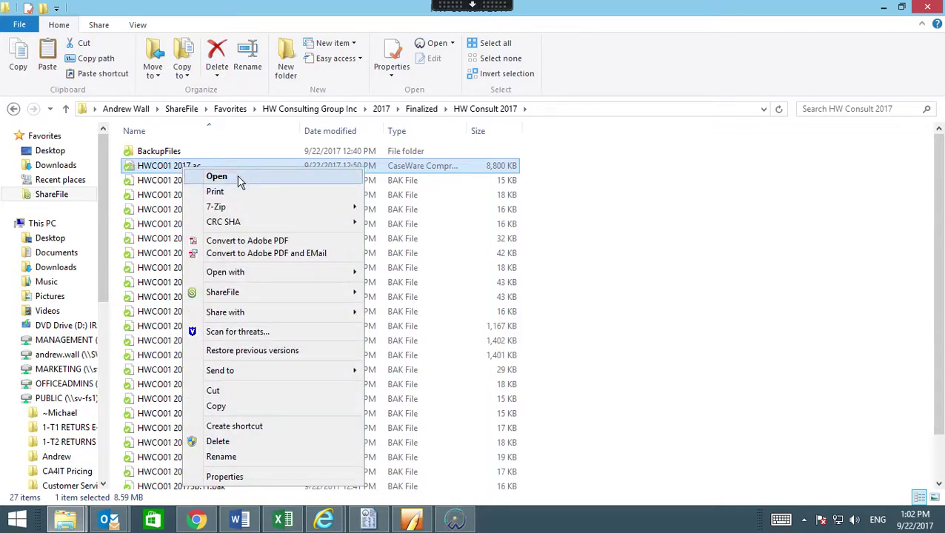
click(324, 293)
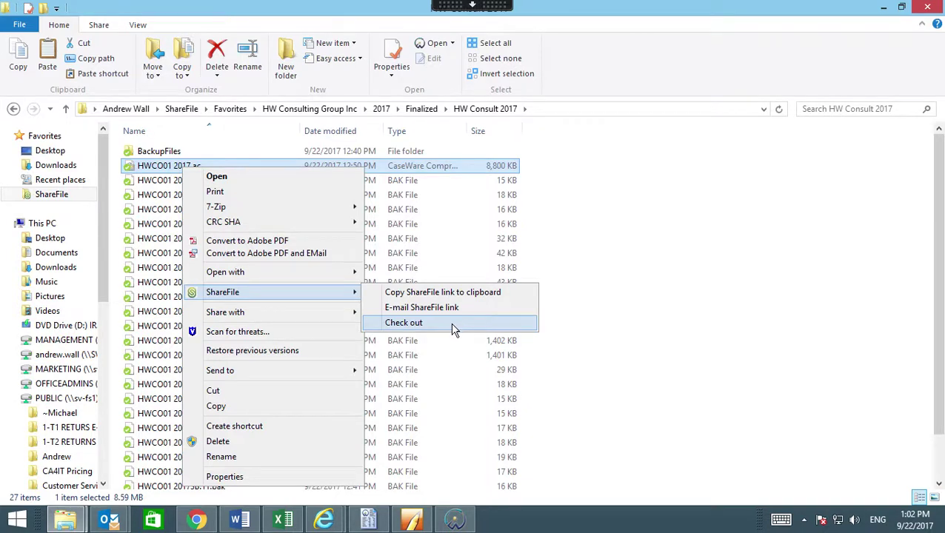
click(452, 325)
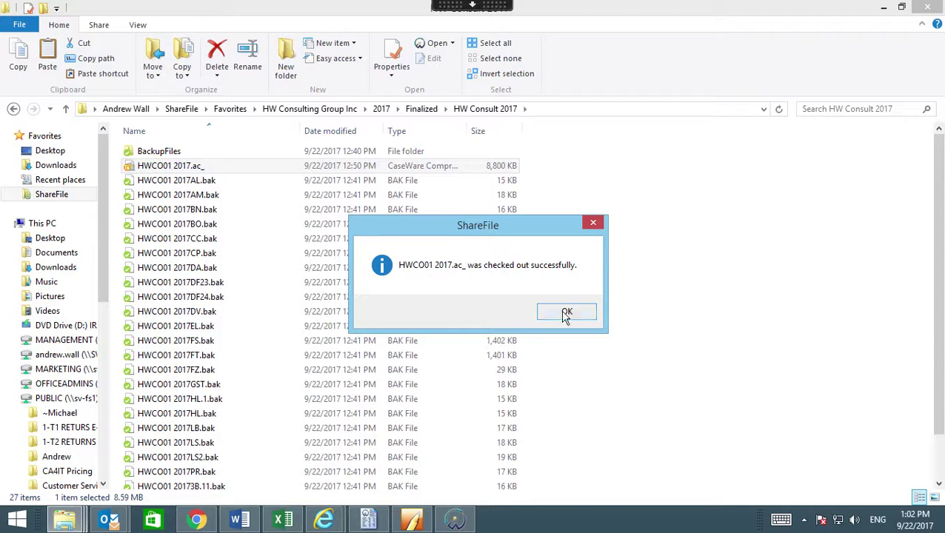
click(567, 313)
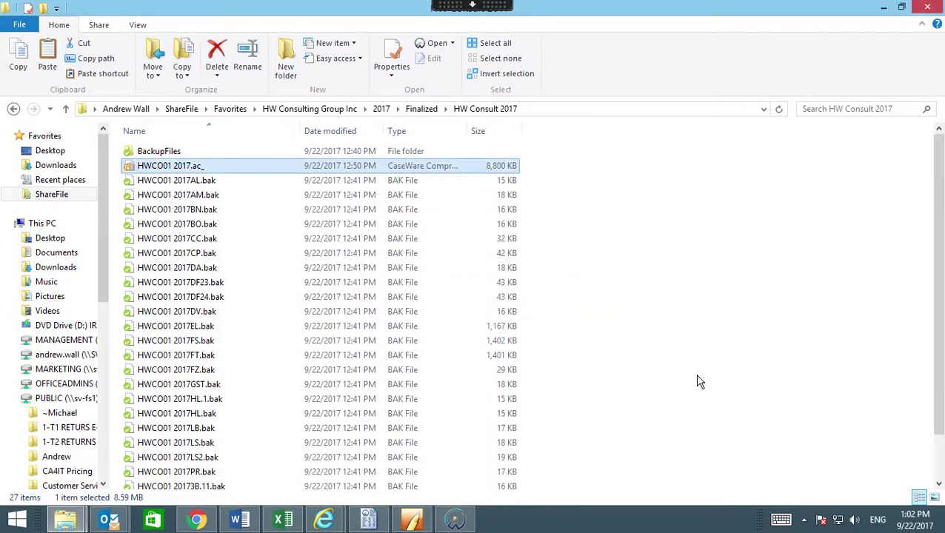
Check HWCO01 2017.ac_ back in to ShareFile.
right_click(187, 169)
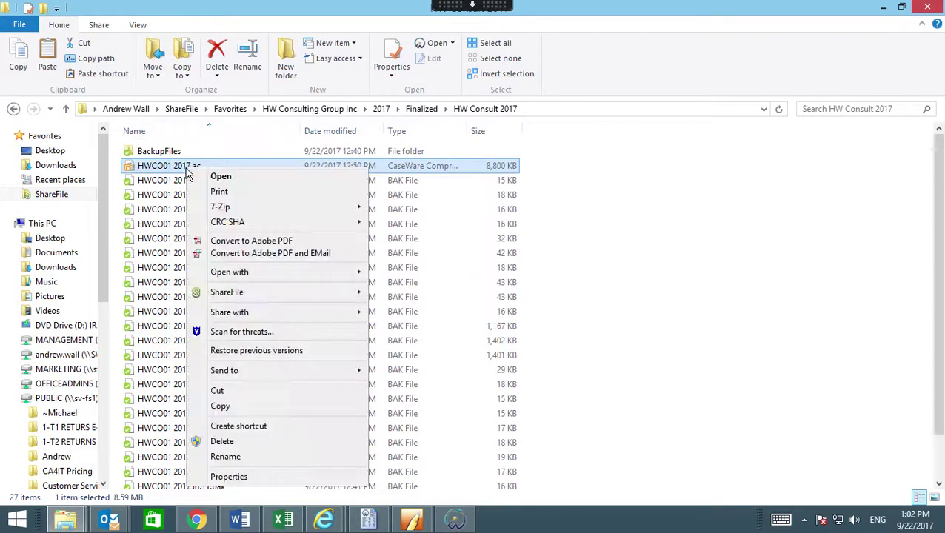
mouse_move(278, 302)
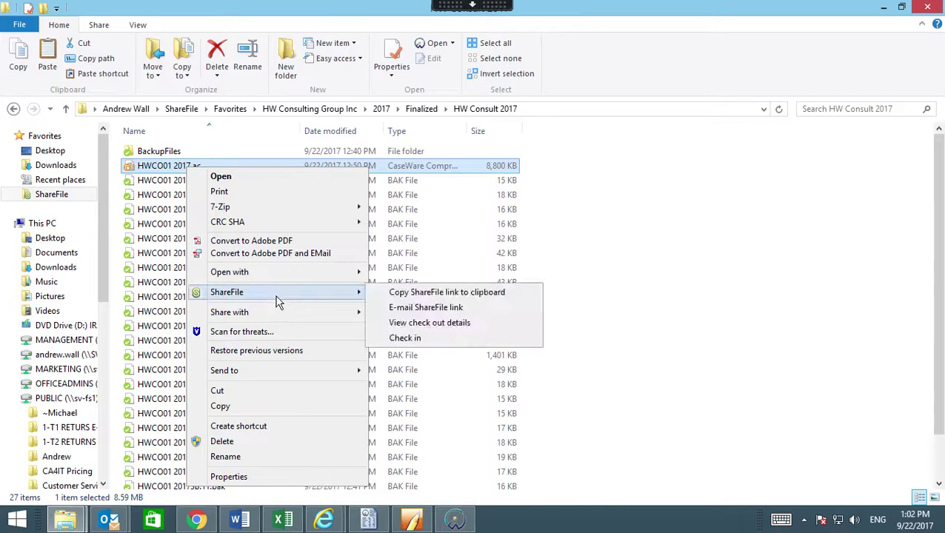
click(413, 339)
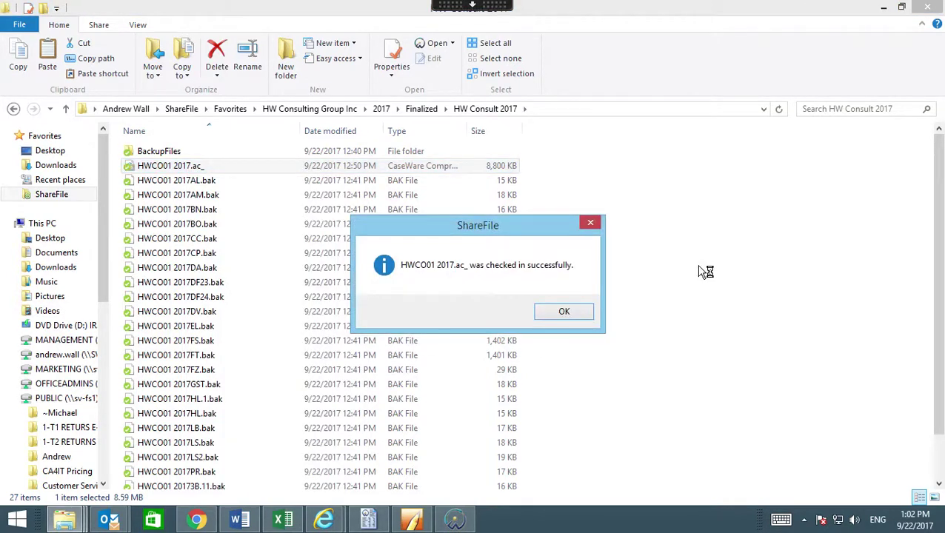
click(569, 312)
Open HWCO01 2017.ac_ in CaseWare, agreeing to overwrite the existing expanded files.
double_click(167, 167)
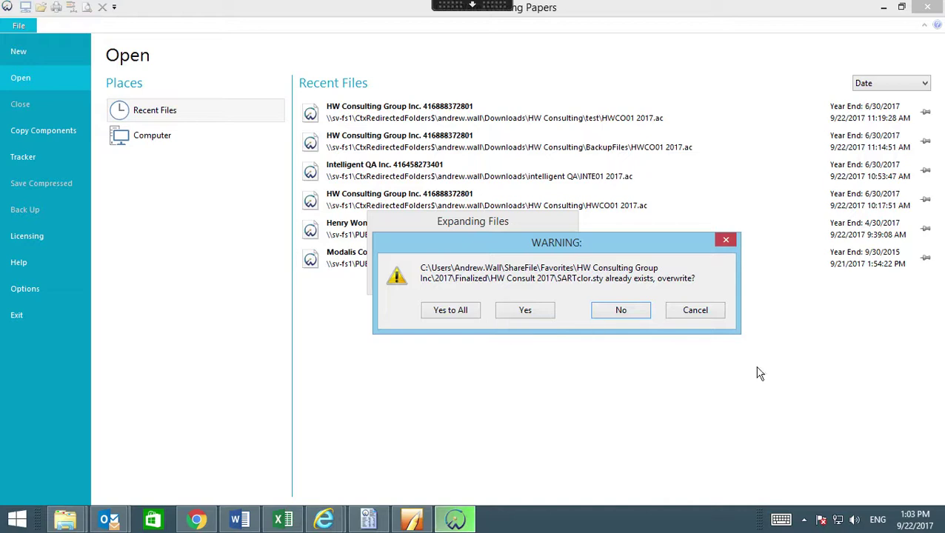
click(542, 316)
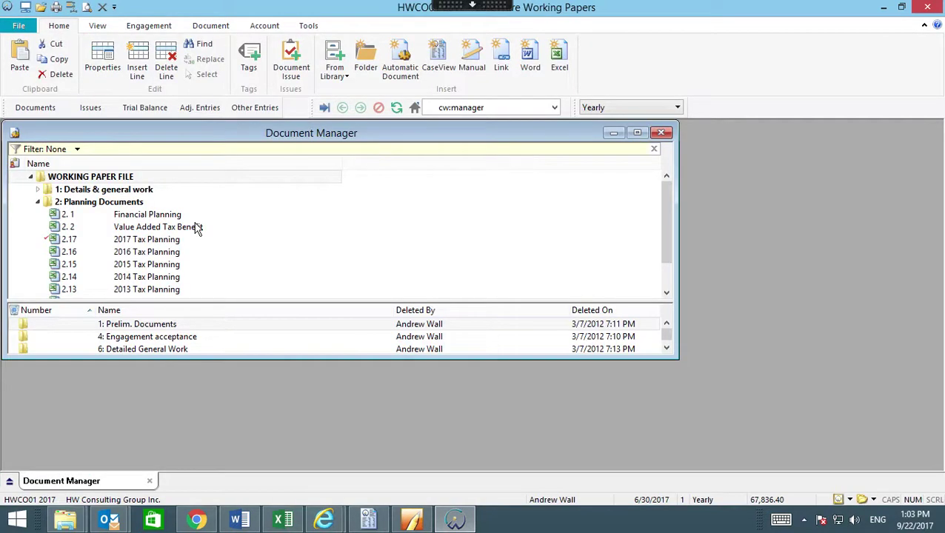
click(133, 216)
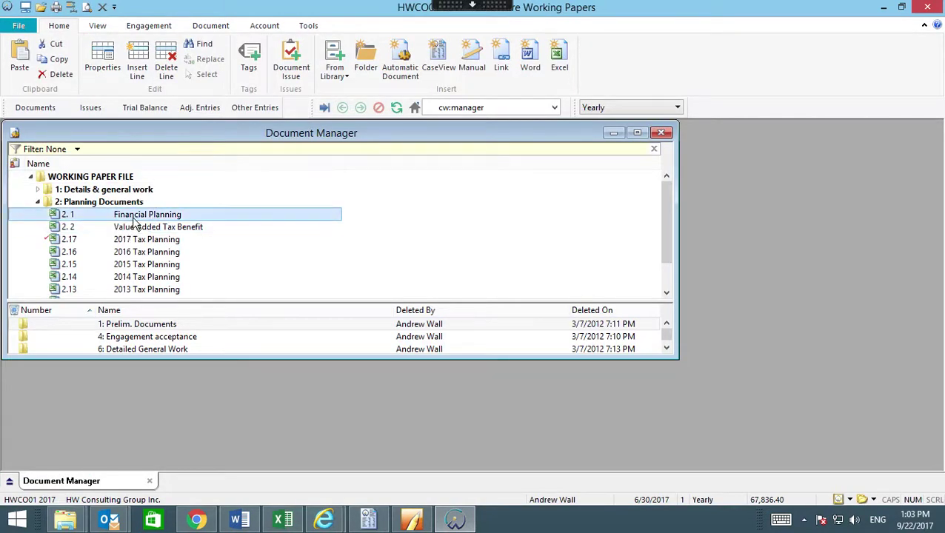
Jump to document 3.3 Balance sheet draft, then close it and the Document Manager.
click(480, 107)
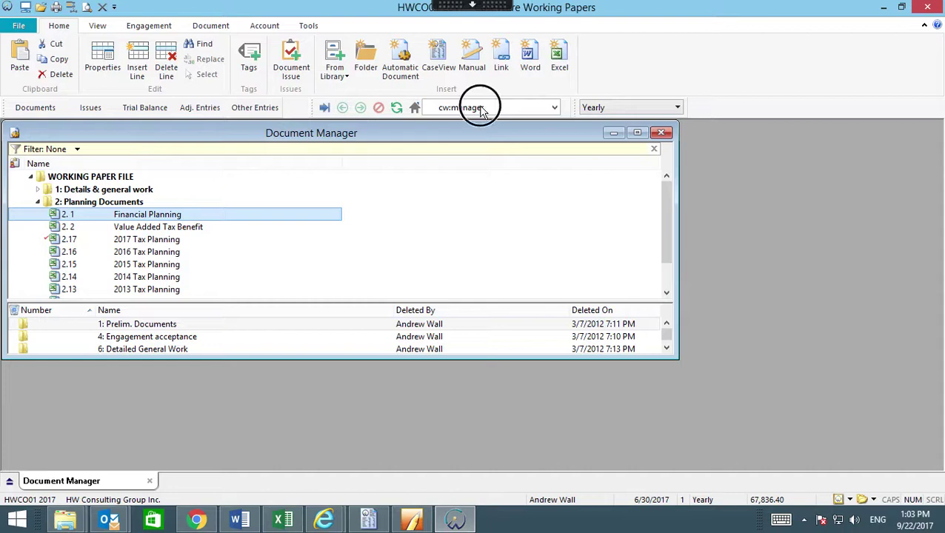
text(3.3)
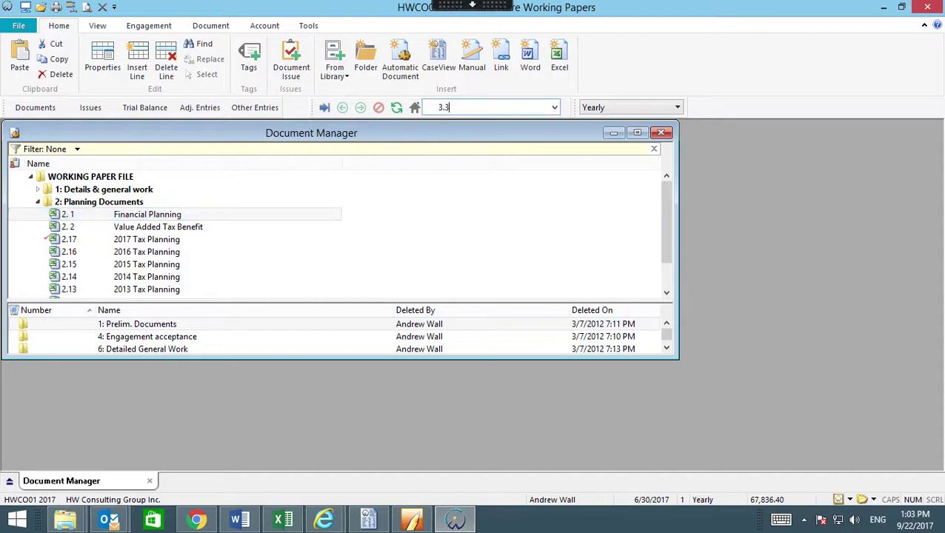
key(Return)
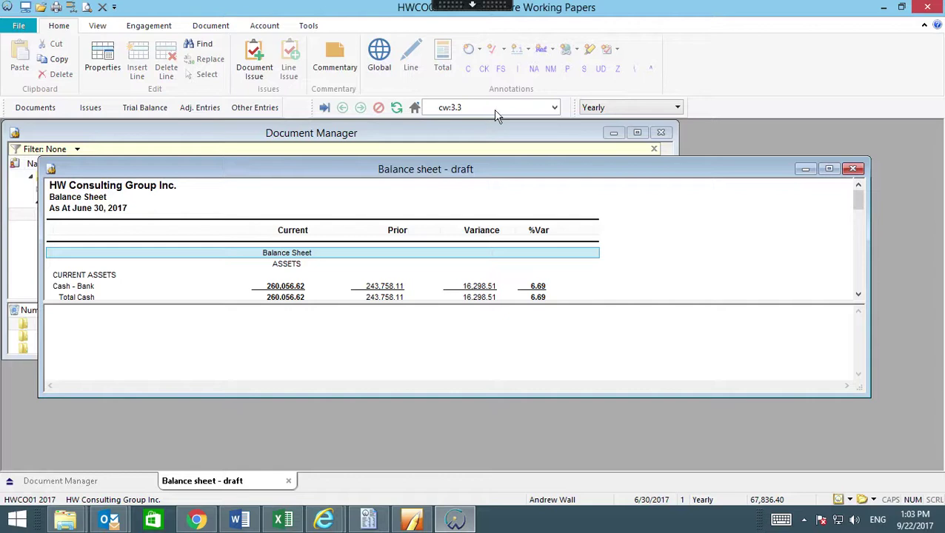
click(852, 169)
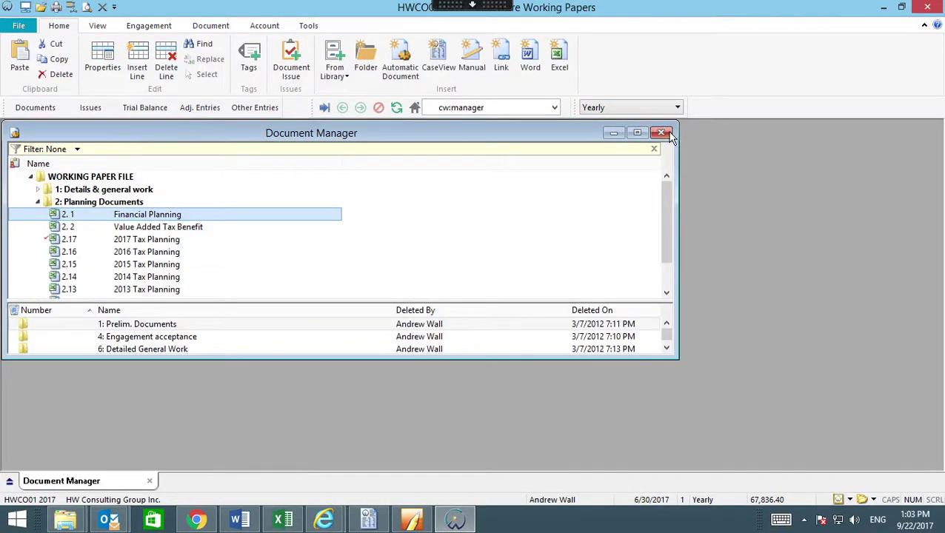
click(666, 133)
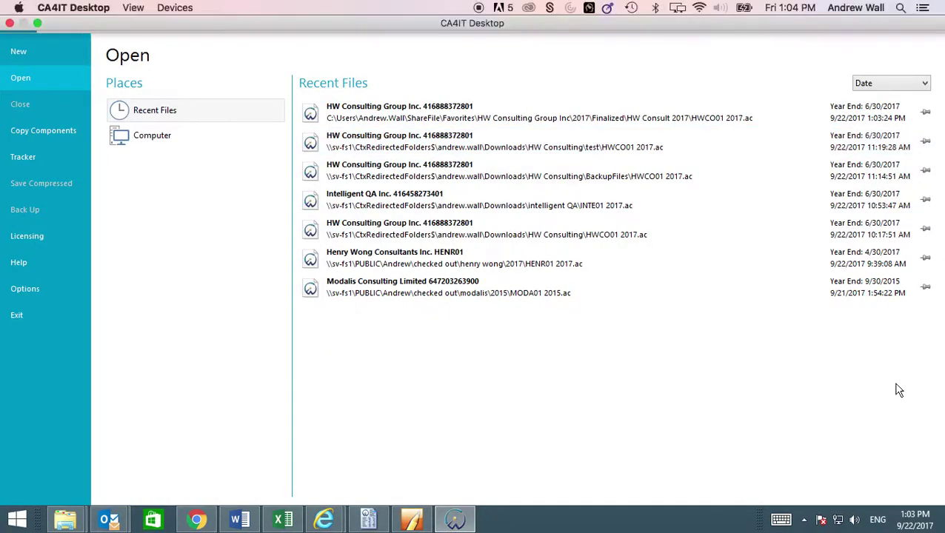
Open the ShareFile Sync status panel from the notification area and view recently synced files.
click(803, 519)
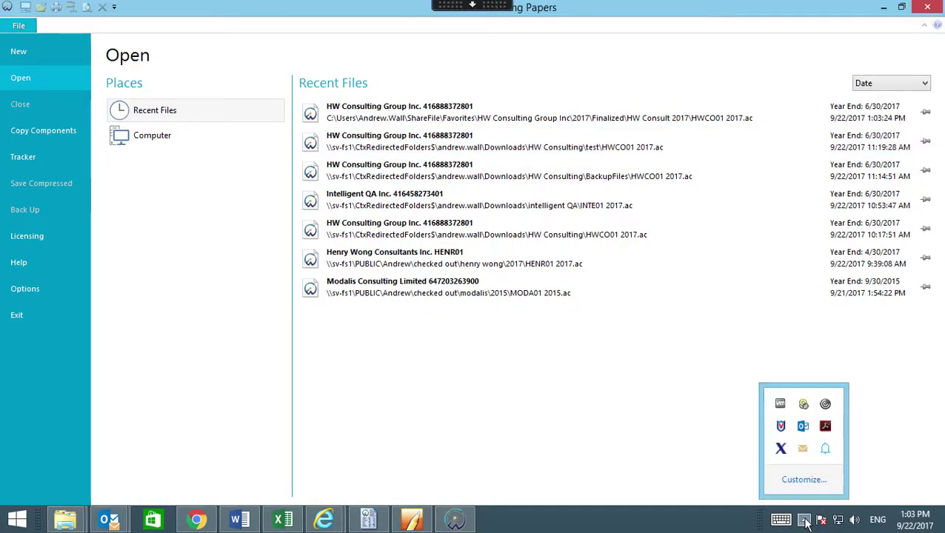
click(805, 404)
click(567, 183)
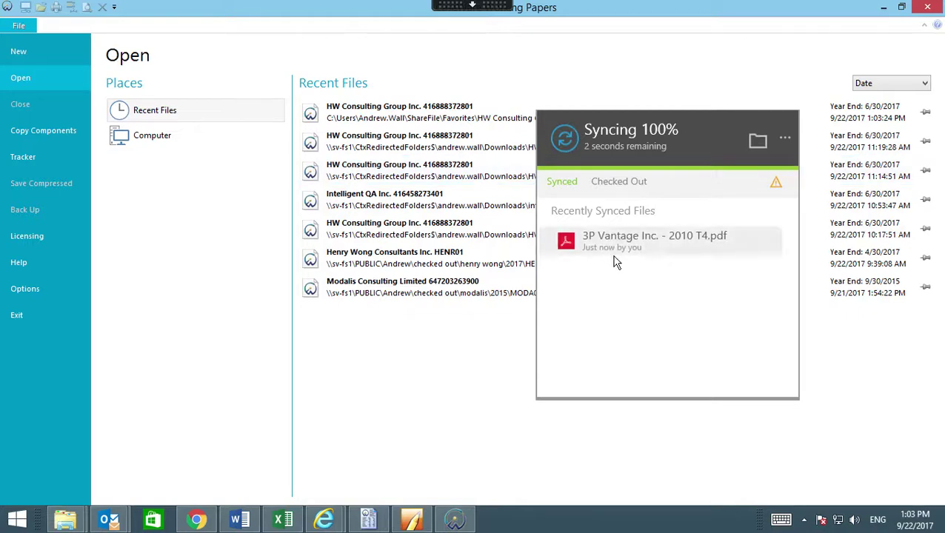
Run Sync Now on the local ShareFile folder and dismiss the sync panel.
click(785, 139)
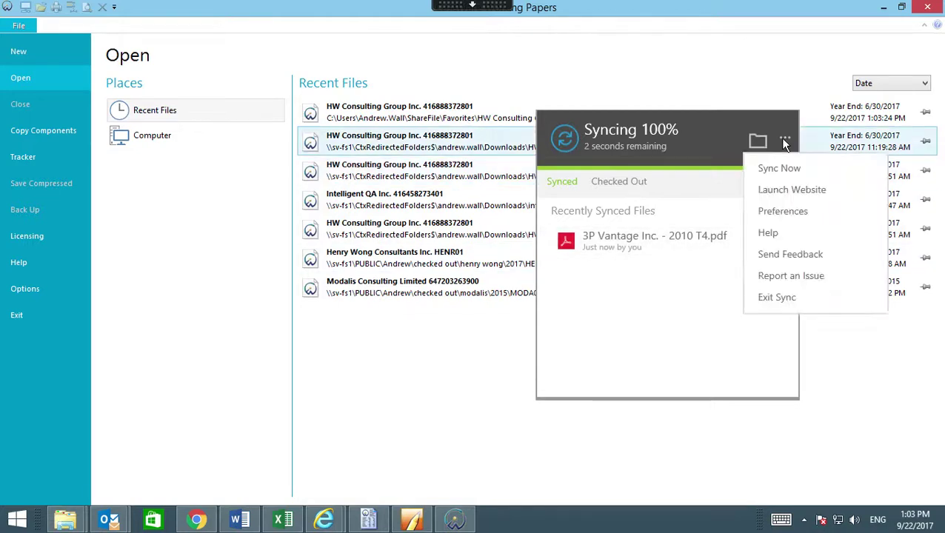
click(789, 170)
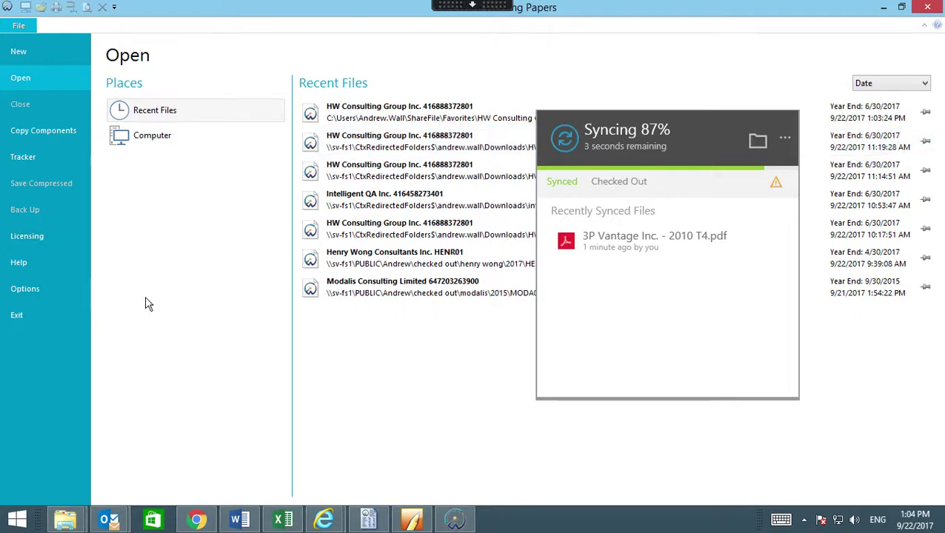
click(432, 357)
click(324, 519)
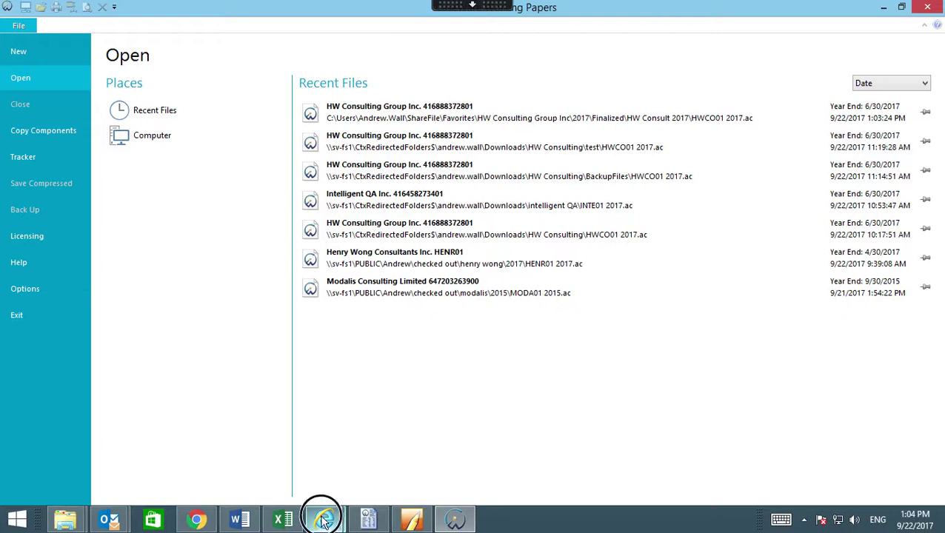
In the ShareFile browser window, leave the logo PDF preview and open Personal Folders.
click(270, 449)
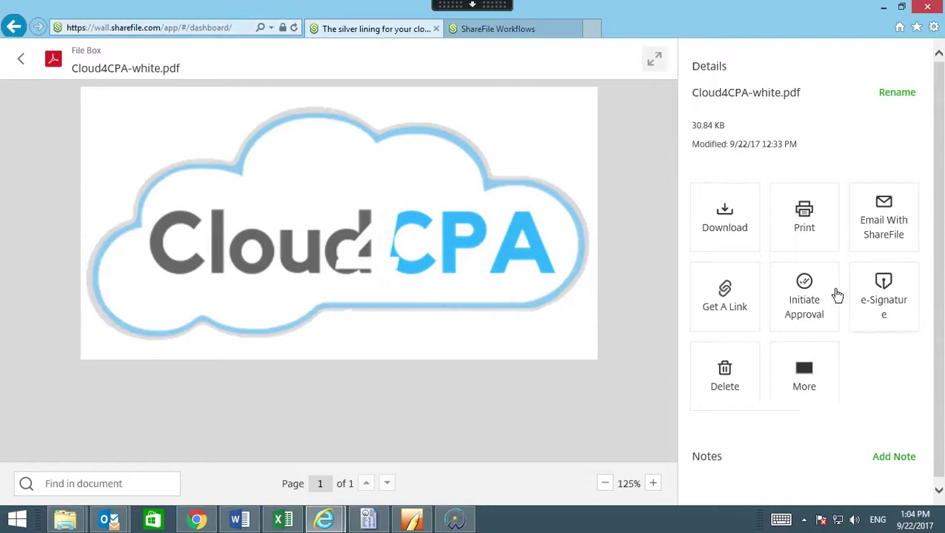
click(825, 355)
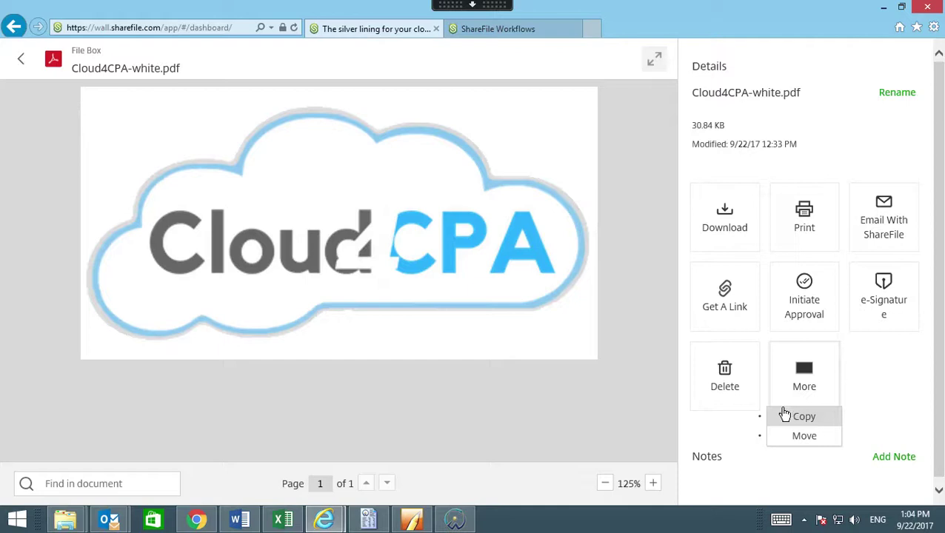
click(20, 59)
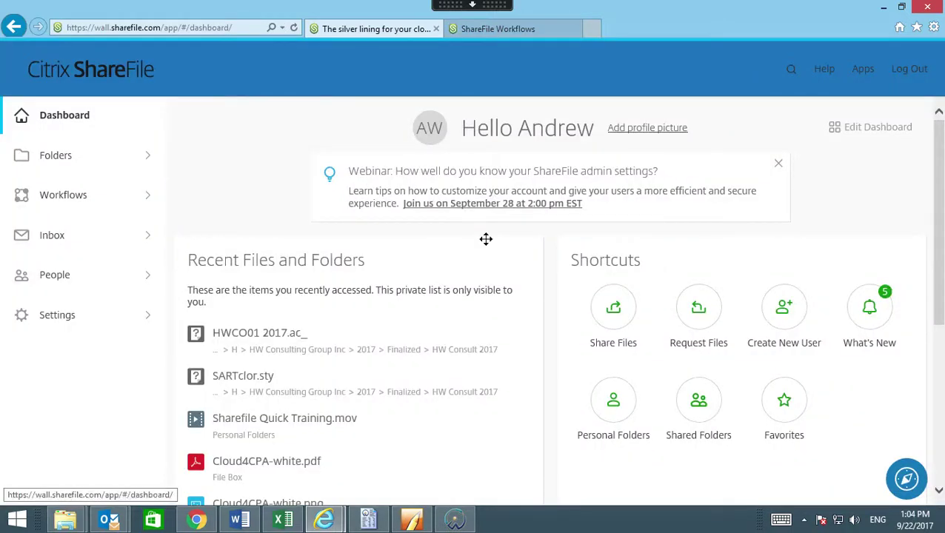
click(115, 157)
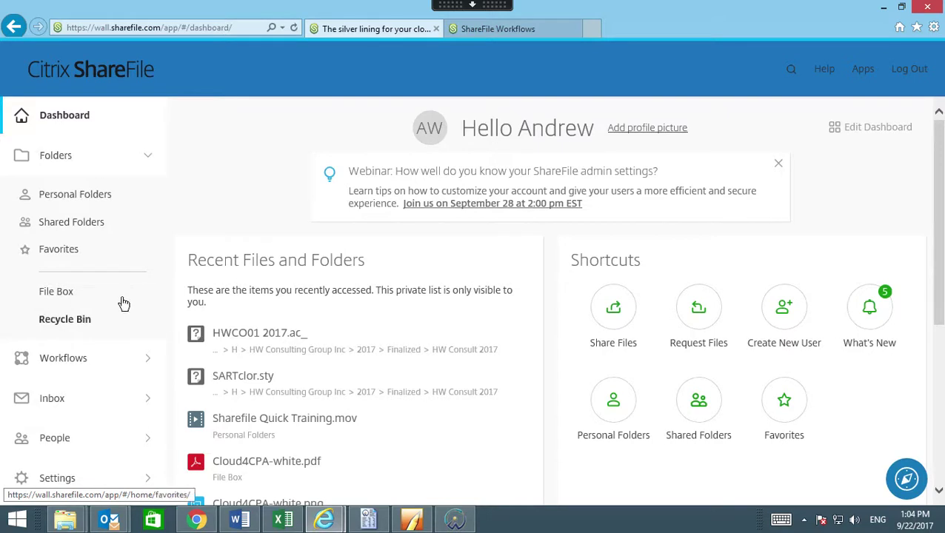
click(88, 200)
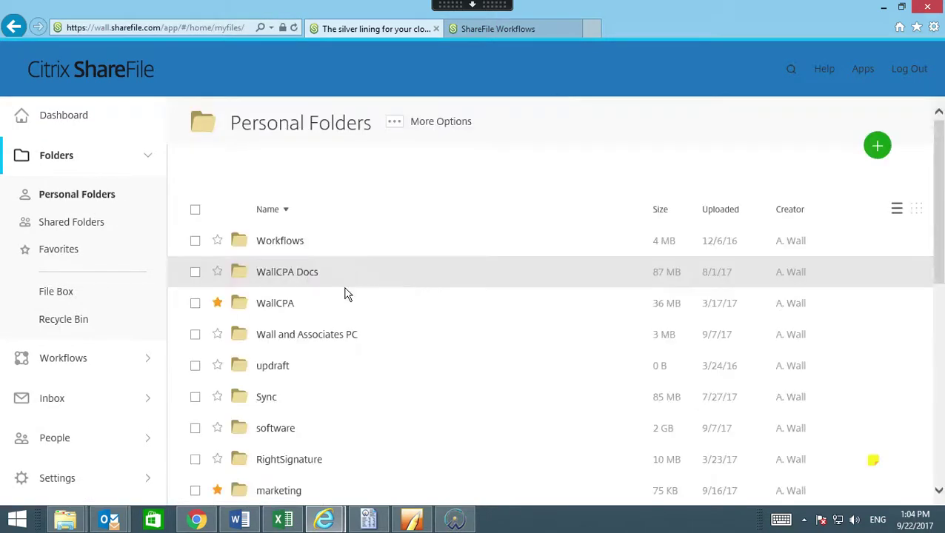
Open the Getting Started Guide from the Personal Folders list.
scroll(348, 294, down, 3)
scroll(352, 294, down, 3)
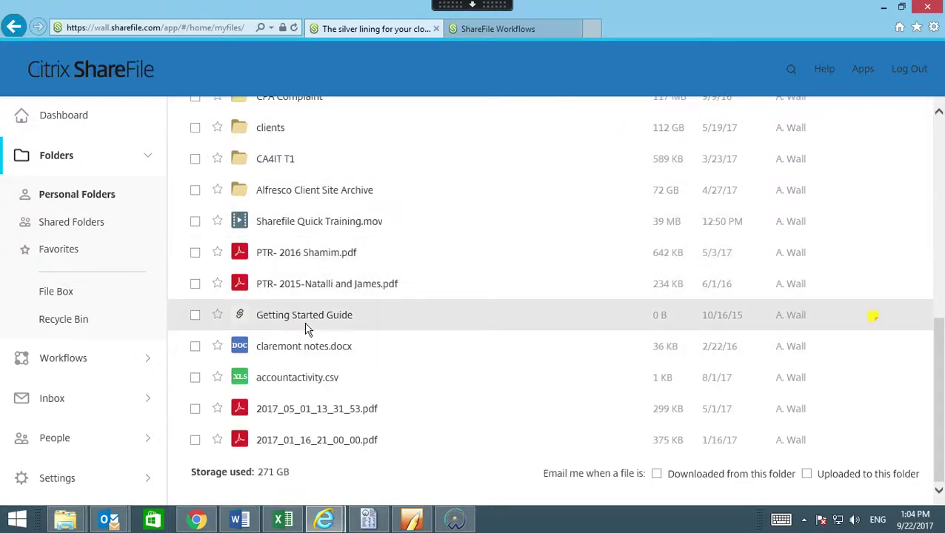
click(307, 322)
click(308, 320)
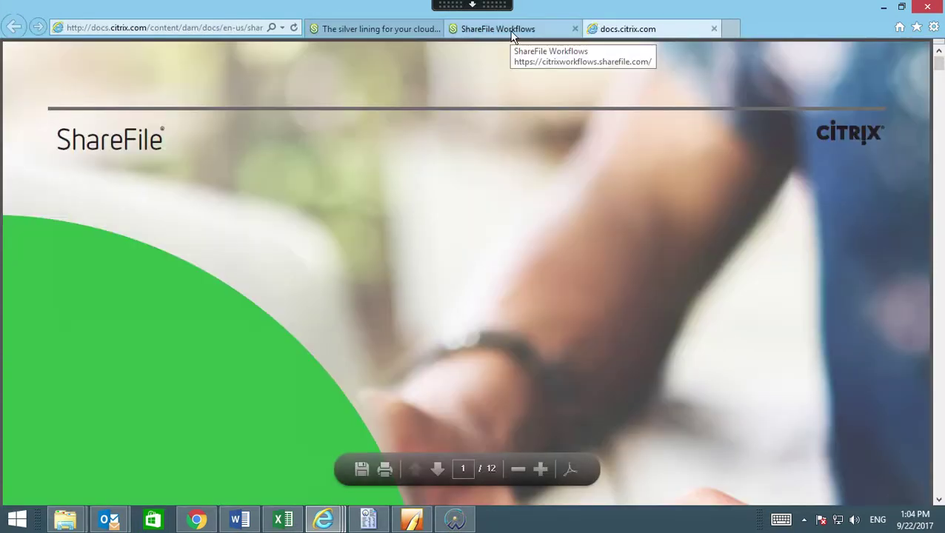
Glance at the Workflows tab, then return to the Personal Folders list and its item actions.
click(510, 36)
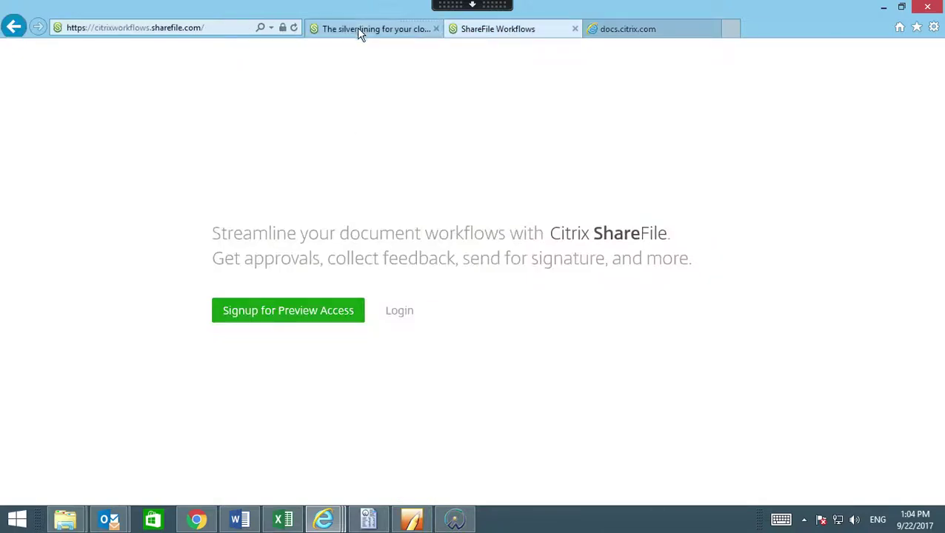
click(356, 28)
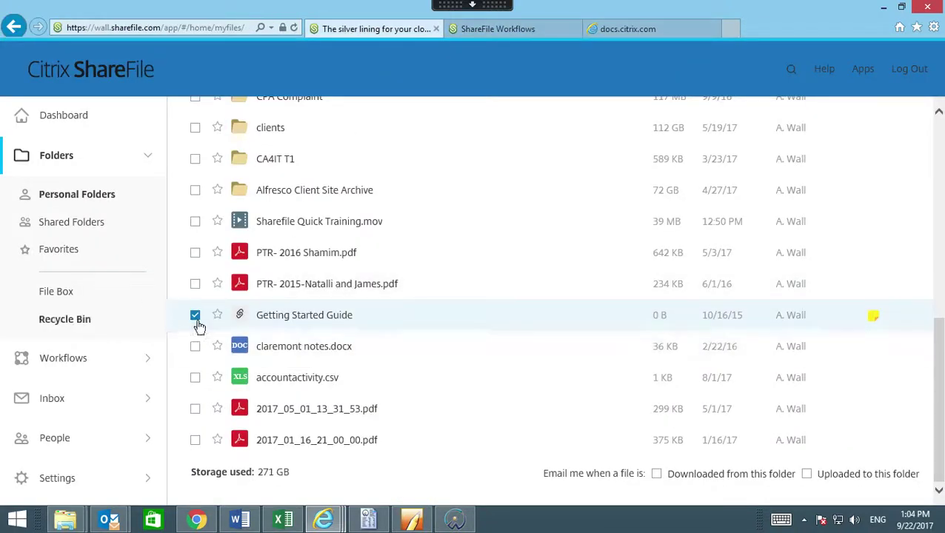
scroll(326, 315, up, 6)
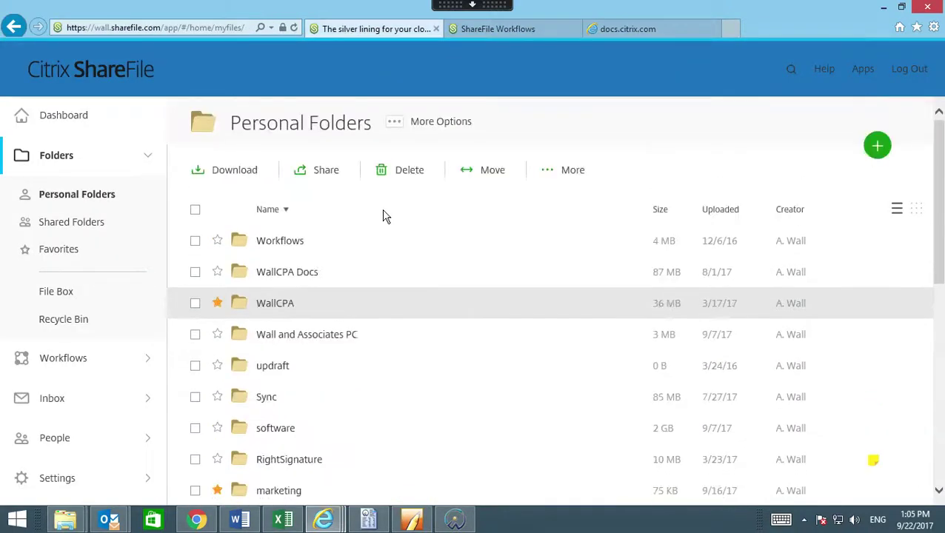
click(569, 172)
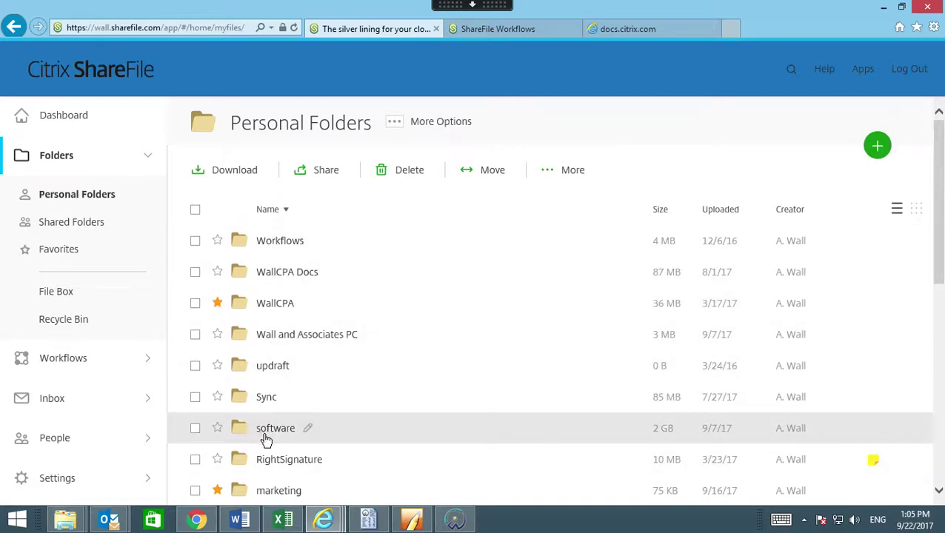
scroll(267, 441, down, 3)
scroll(269, 437, up, 3)
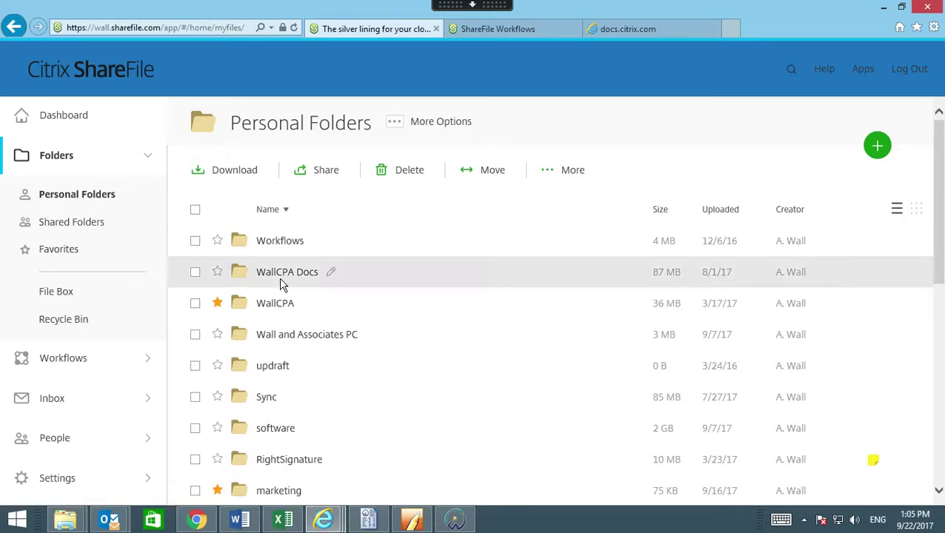
scroll(288, 300, down, 1)
scroll(288, 305, down, 2)
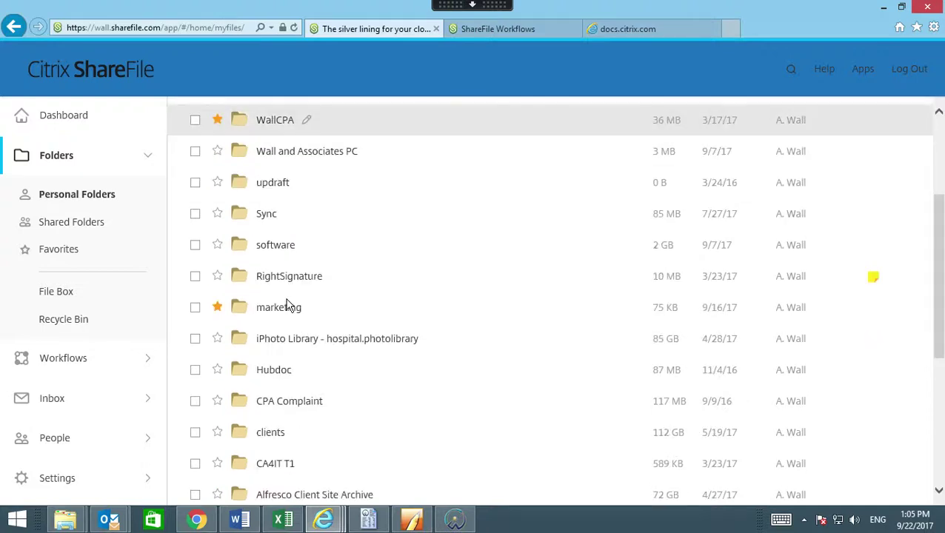
Navigate Favorites > HW Consulting Group Inc > 2017 > Finalized > HW Consult 2017.
click(239, 432)
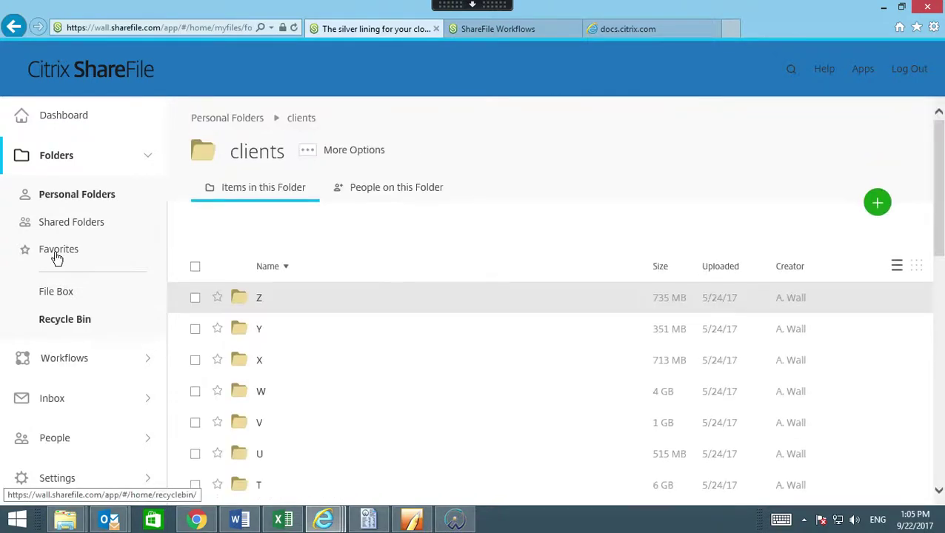
click(56, 252)
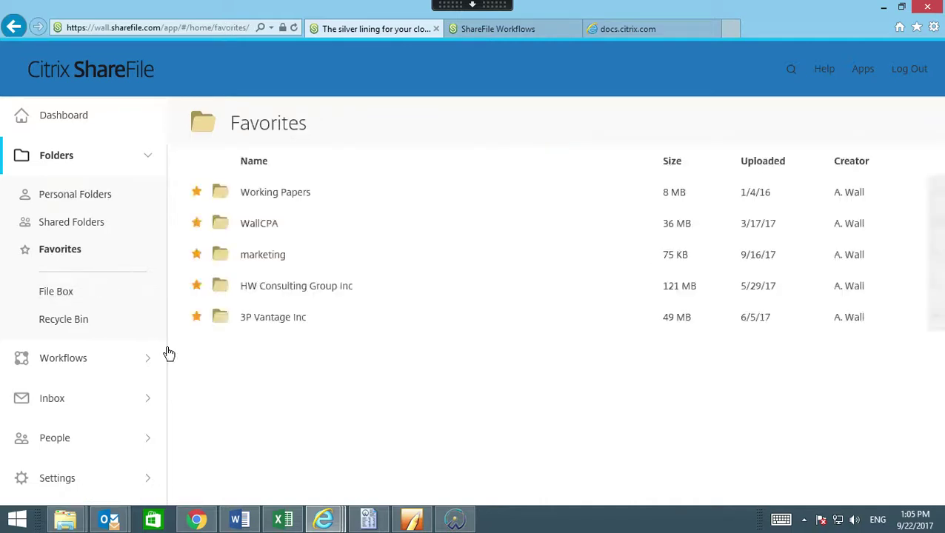
click(272, 288)
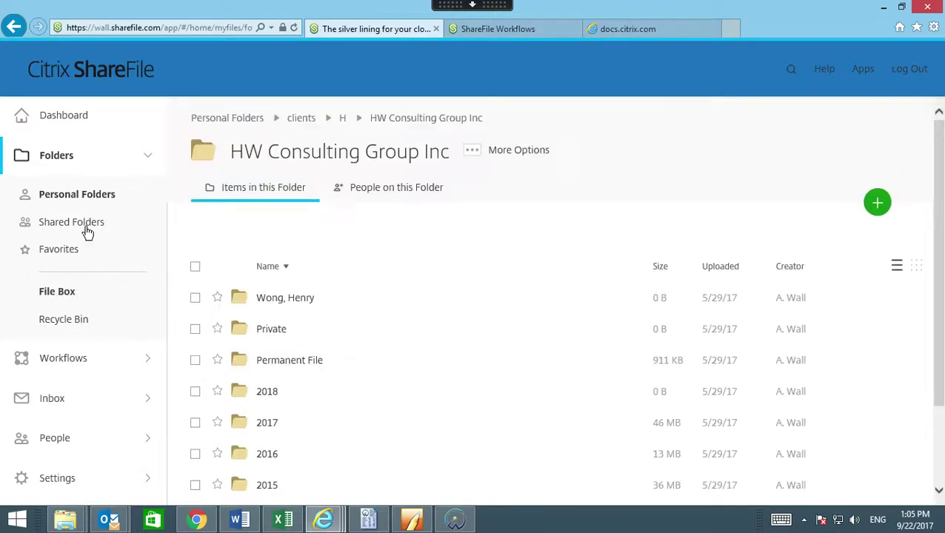
click(246, 428)
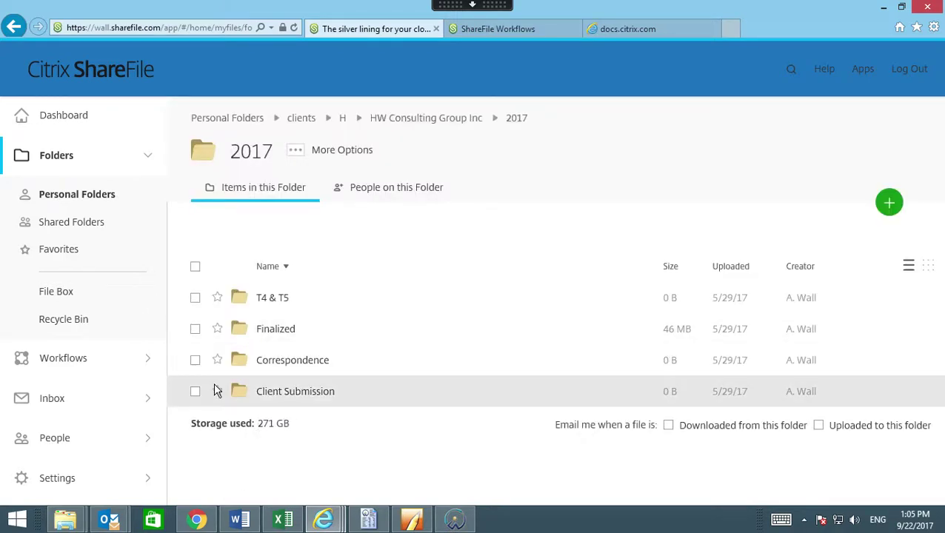
click(240, 331)
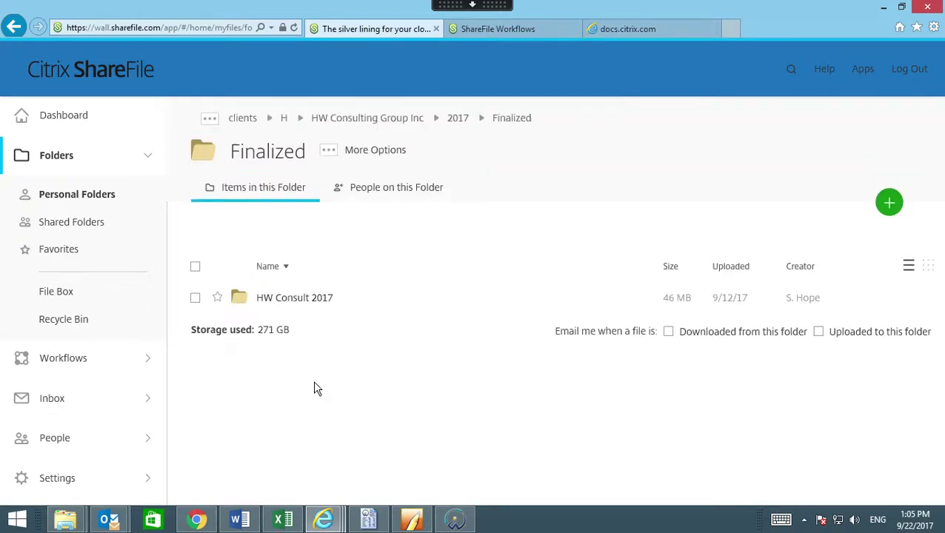
click(246, 302)
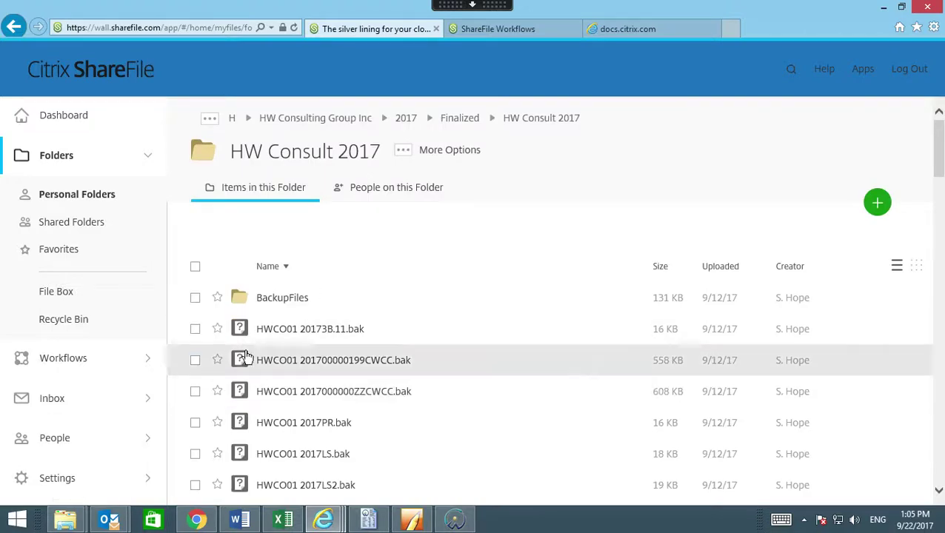
Select Copy of Dir Fees - 2012.xls and show its More actions, including Check Out.
scroll(259, 353, down, 10)
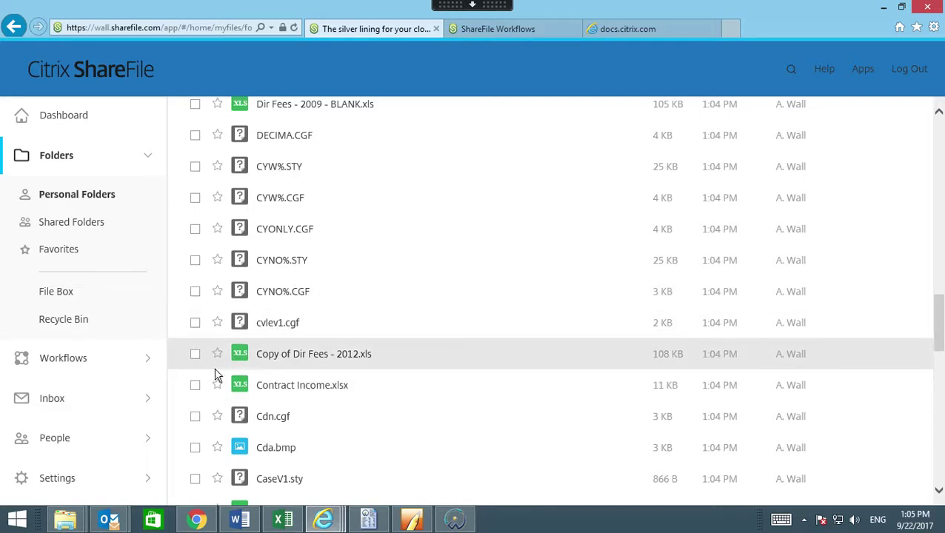
click(197, 357)
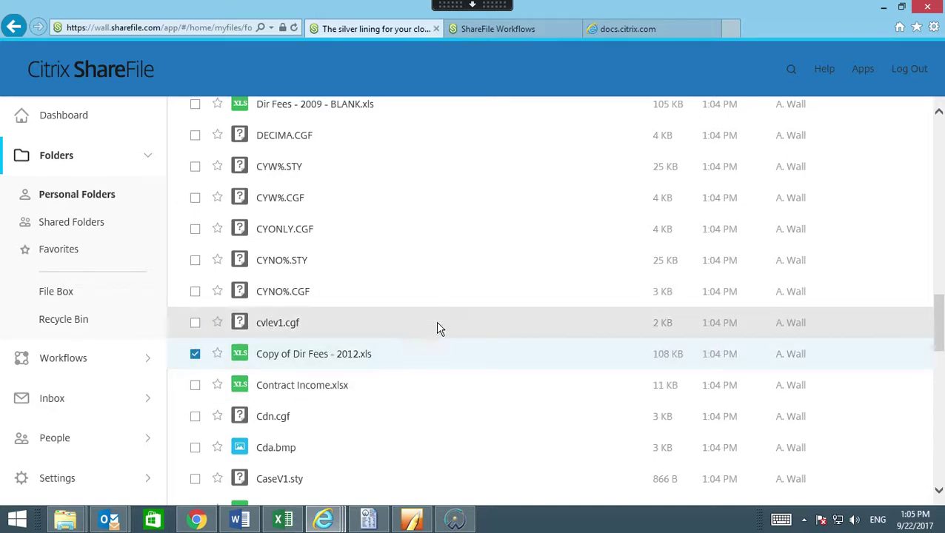
scroll(441, 314, up, 3)
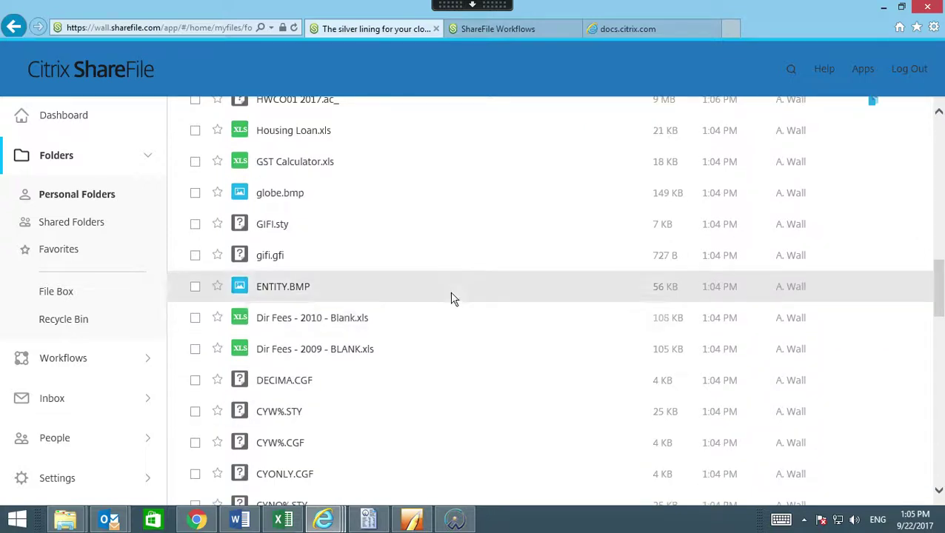
scroll(449, 296, up, 10)
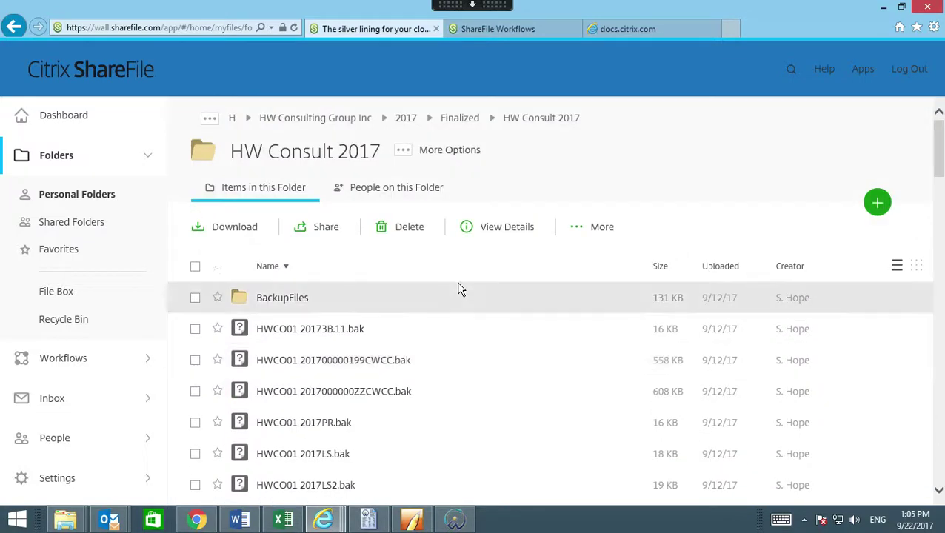
click(602, 231)
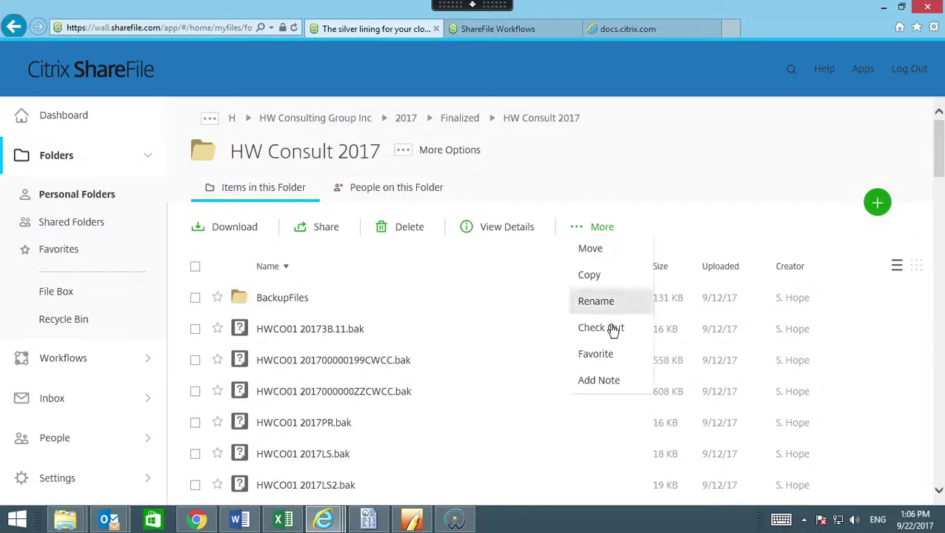